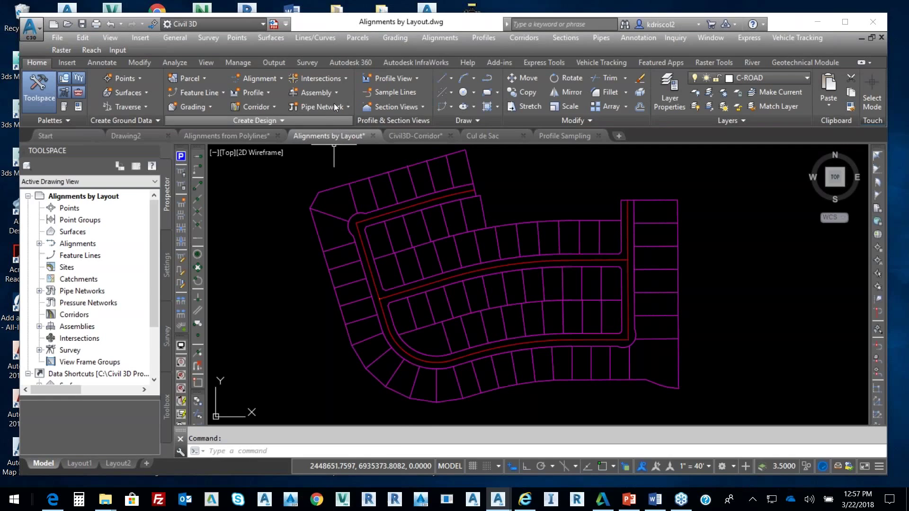
Create a new alignment named 'Rose' with the Layout alignment style and open its layout tools.
click(280, 78)
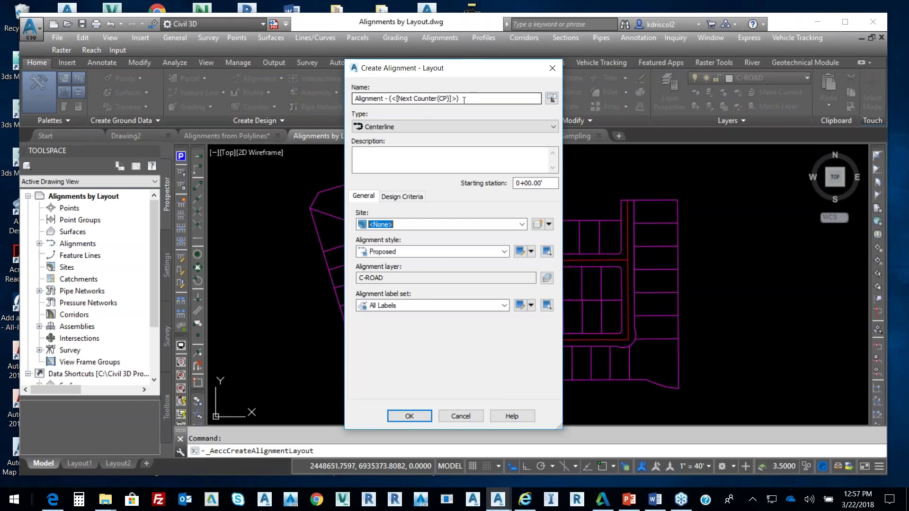
drag(464, 100, 329, 99)
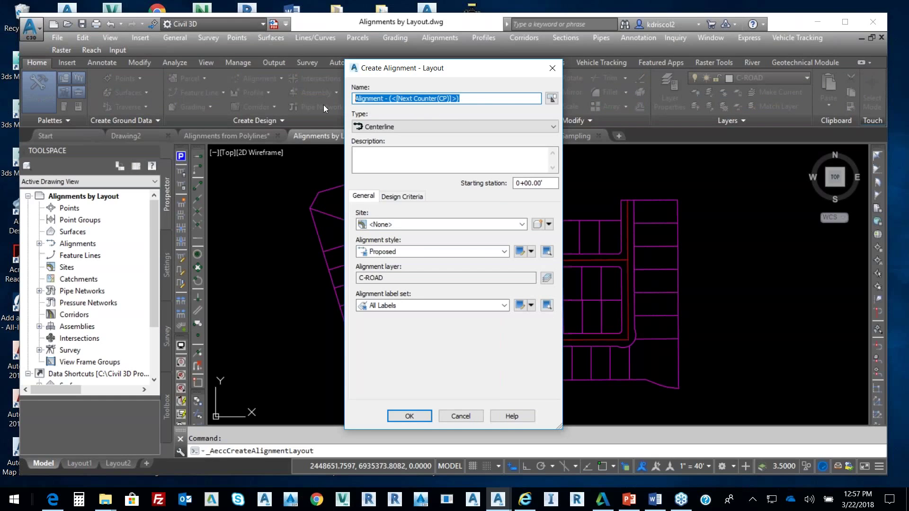
text(Rose)
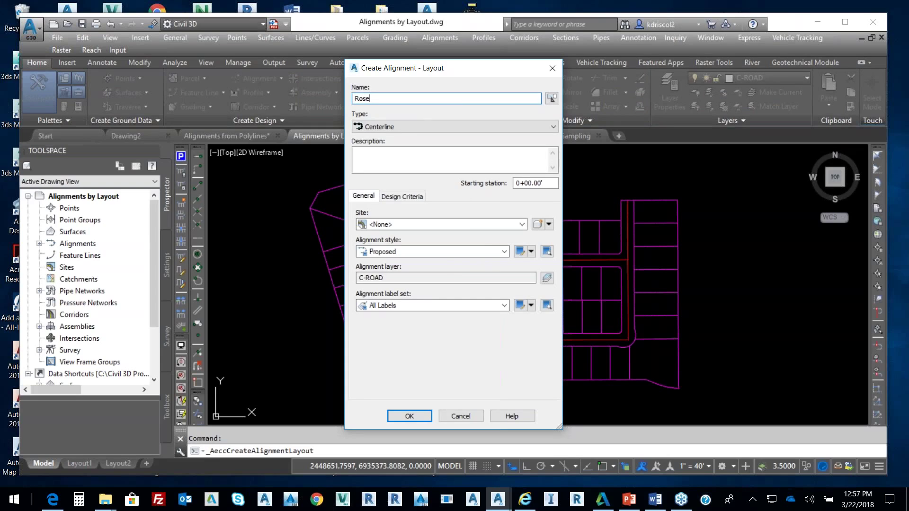
click(449, 252)
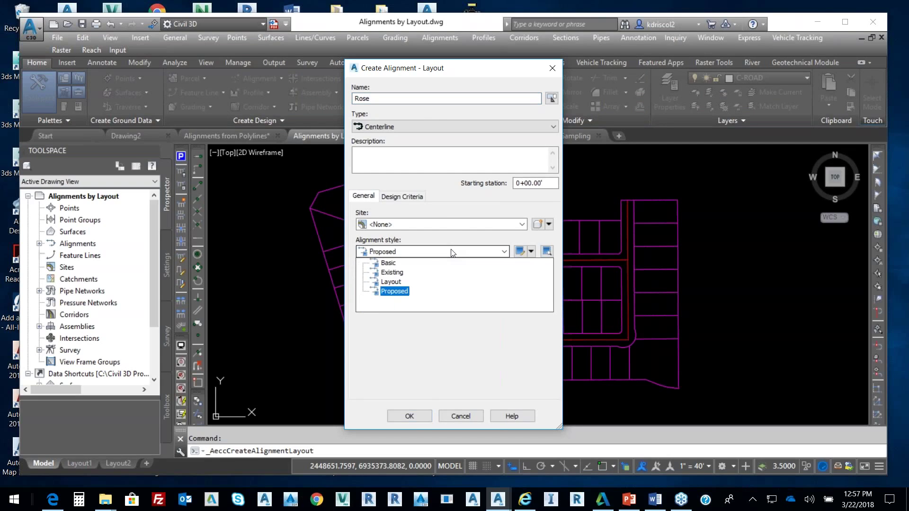
click(392, 282)
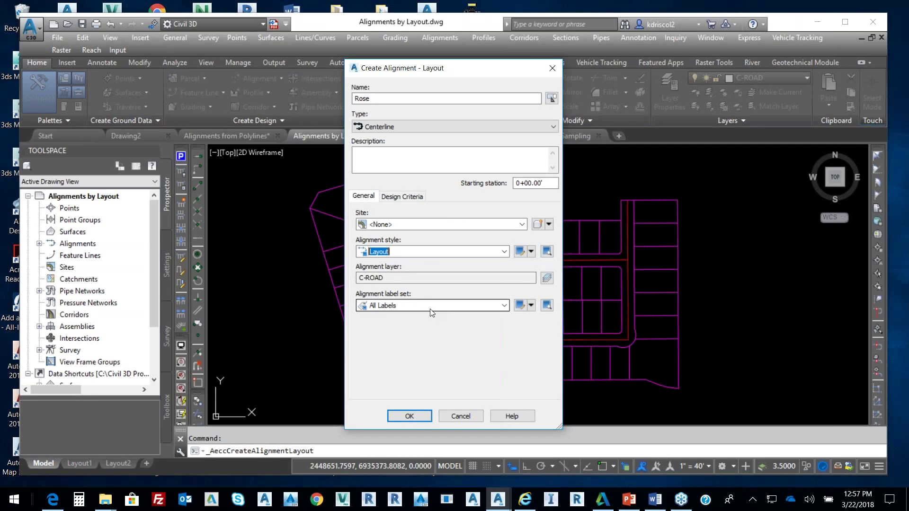
click(410, 416)
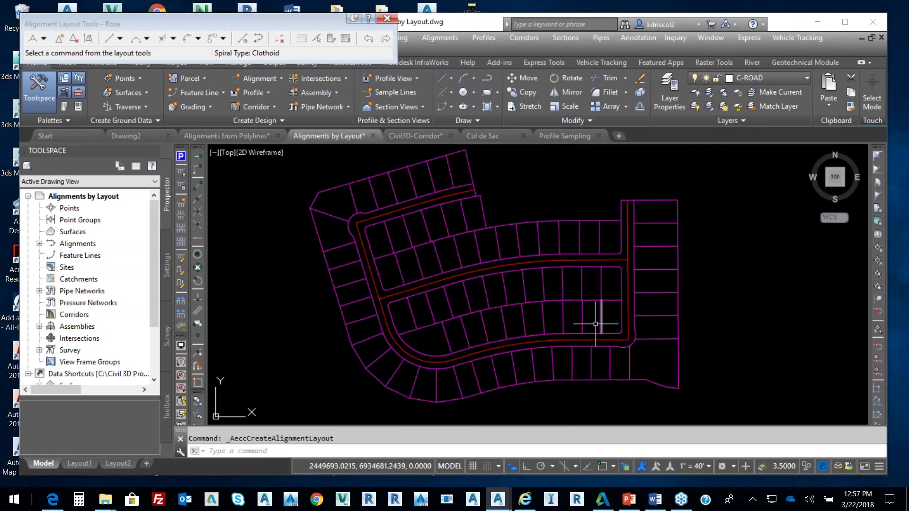
Confirm curve settings: curves enabled at a 200' default radius with the Clothoid spiral type.
drag(315, 21, 345, 35)
drag(427, 46, 585, 155)
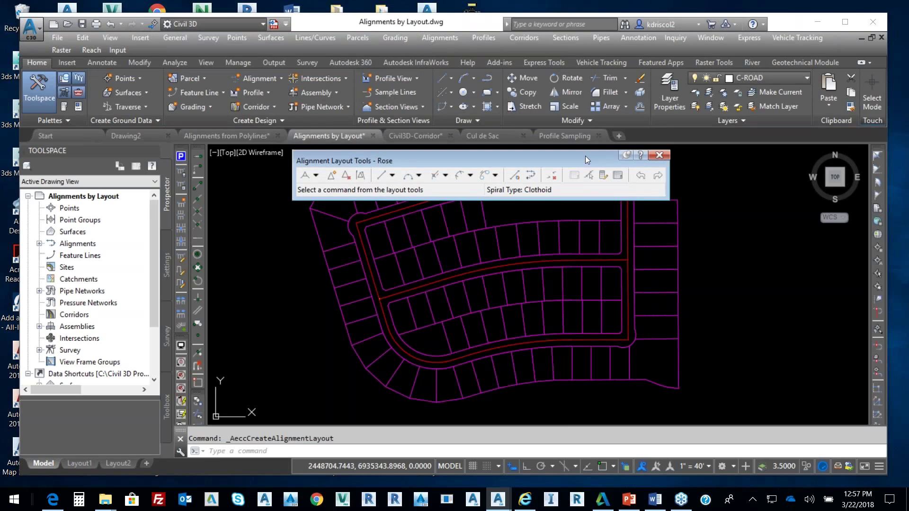
click(315, 175)
click(332, 214)
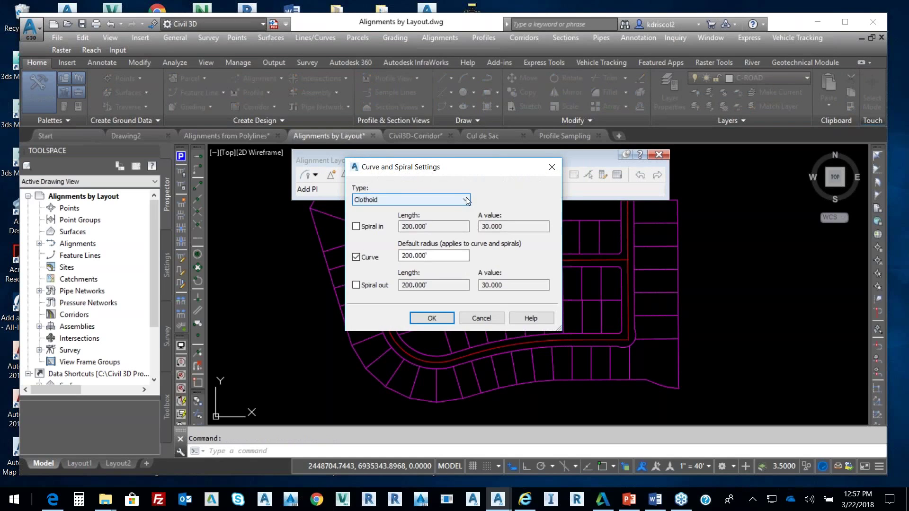
click(467, 199)
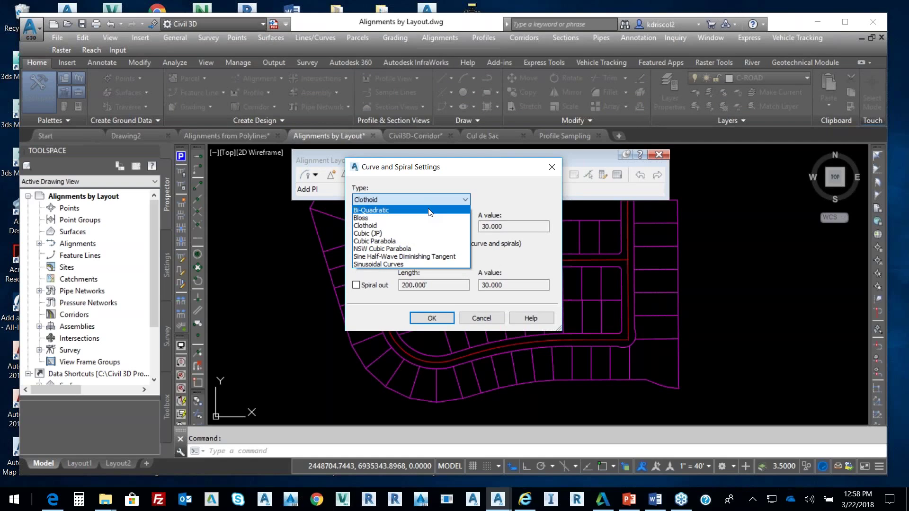
click(374, 228)
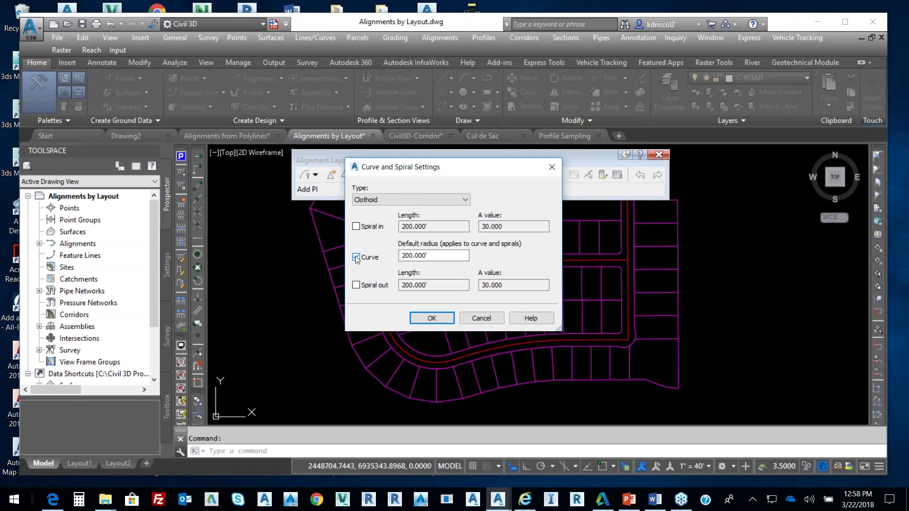
click(443, 315)
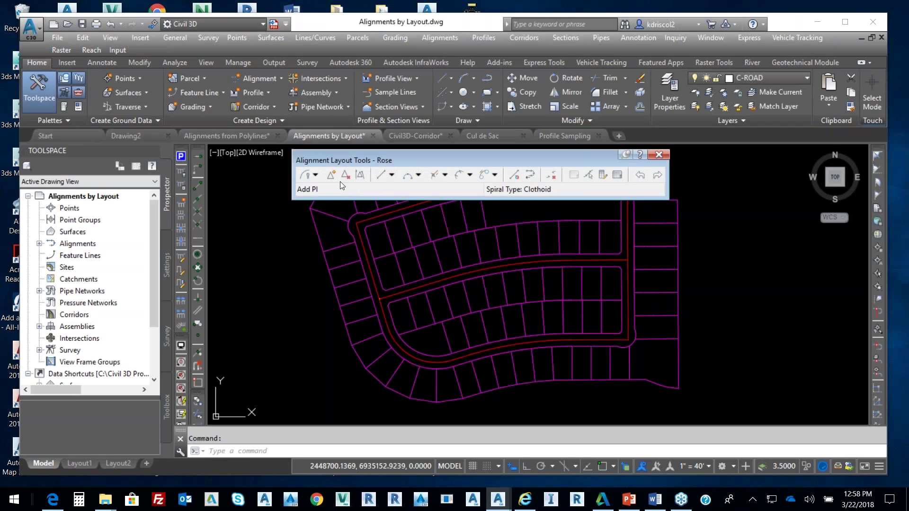
Choose Tangent-Tangent (With curves) and start Rose at the road's east endpoint.
click(316, 175)
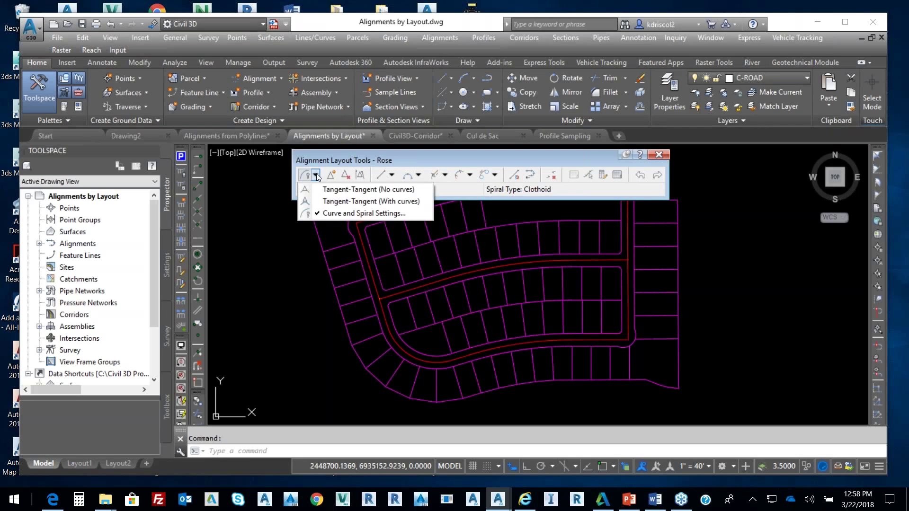
click(362, 201)
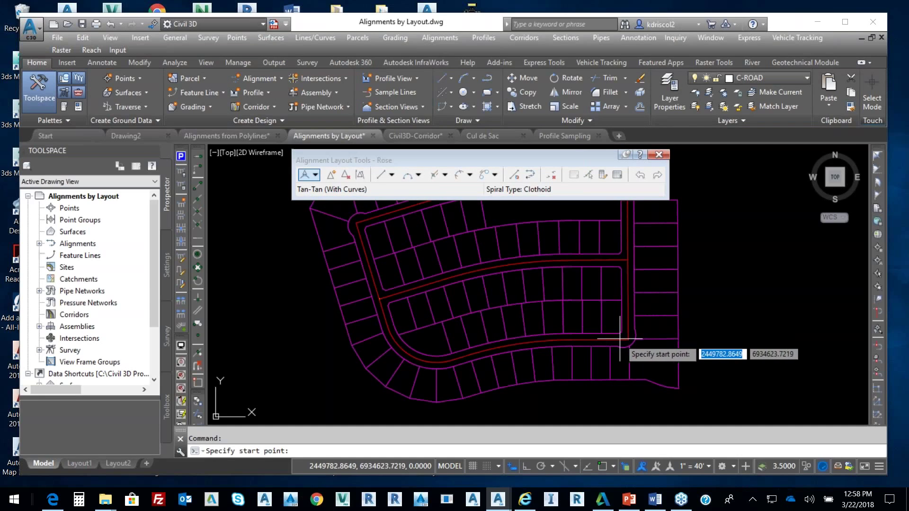
click(198, 185)
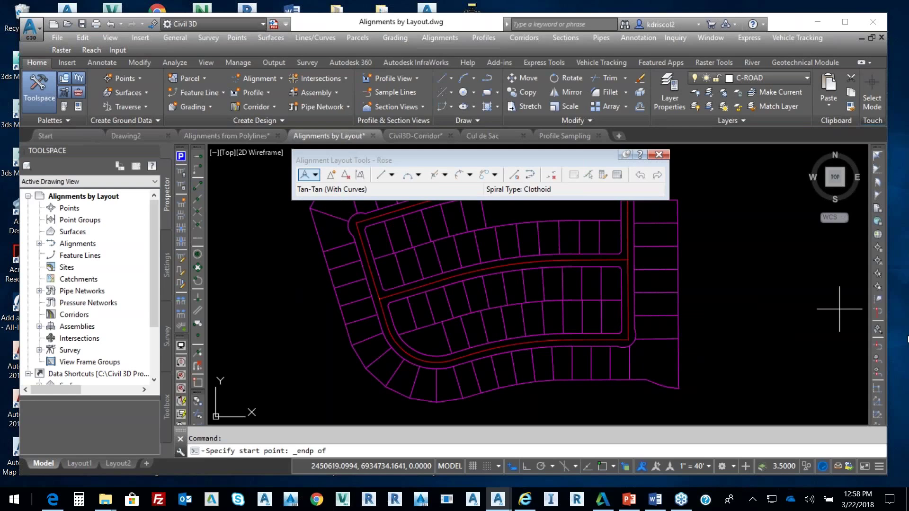
click(628, 340)
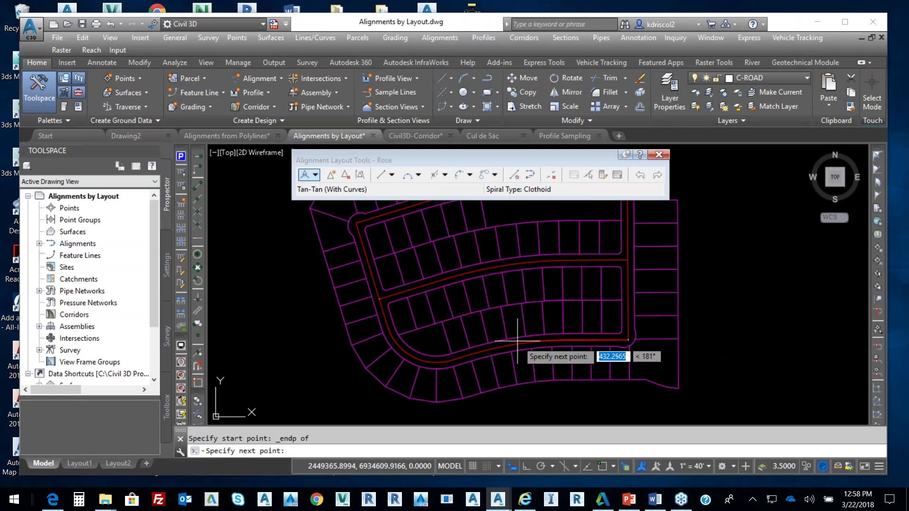
Place PIs westward along the lower road up to its bend.
scroll(521, 341, up, 5)
middle_drag(523, 340, 528, 290)
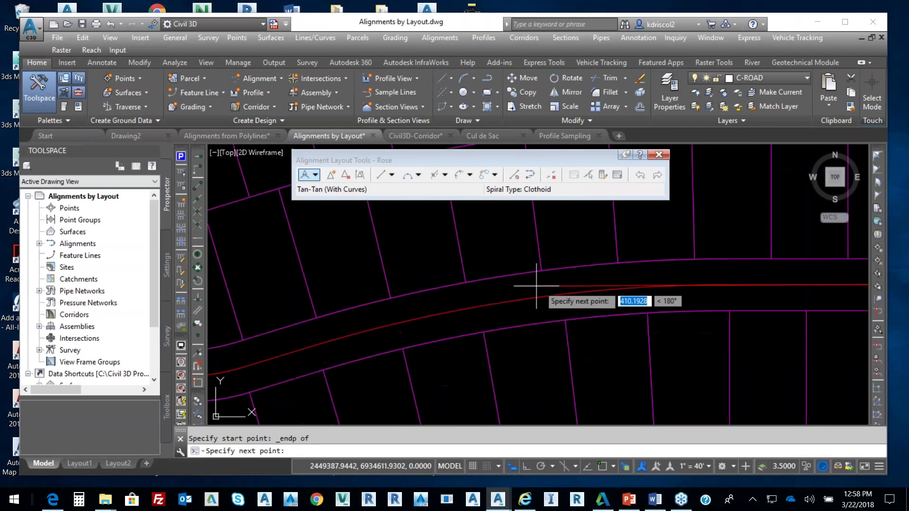
click(575, 282)
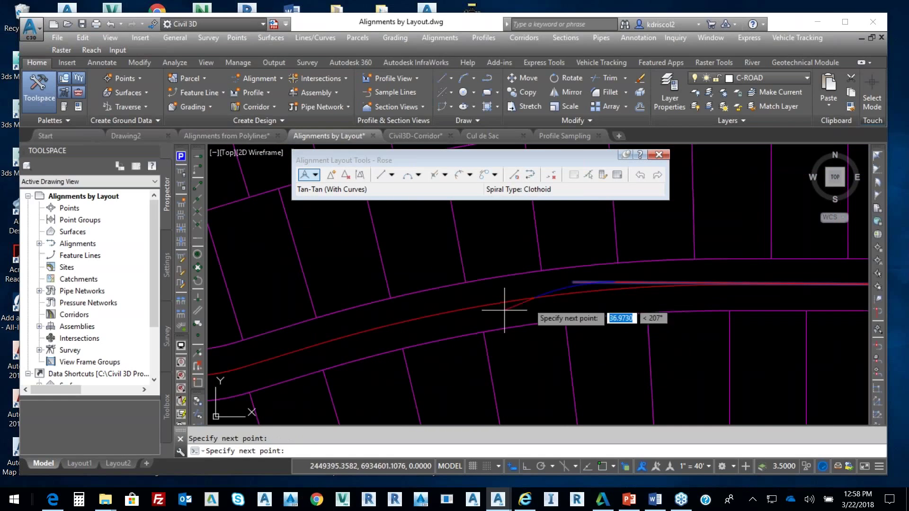
middle_drag(251, 365, 498, 297)
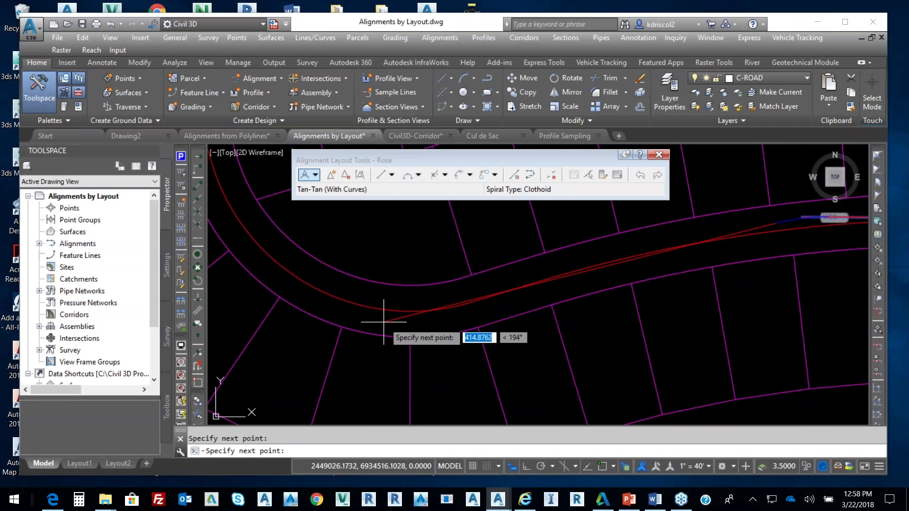
mouse_move(218, 199)
middle_down()
mouse_move(326, 274)
mouse_move(331, 260)
mouse_move(218, 217)
middle_up()
click(320, 274)
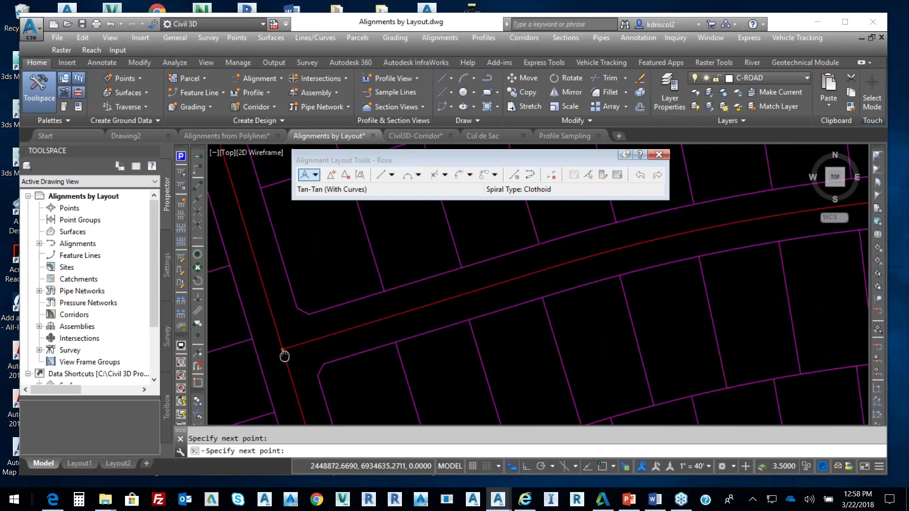
right_click(363, 264)
click(382, 272)
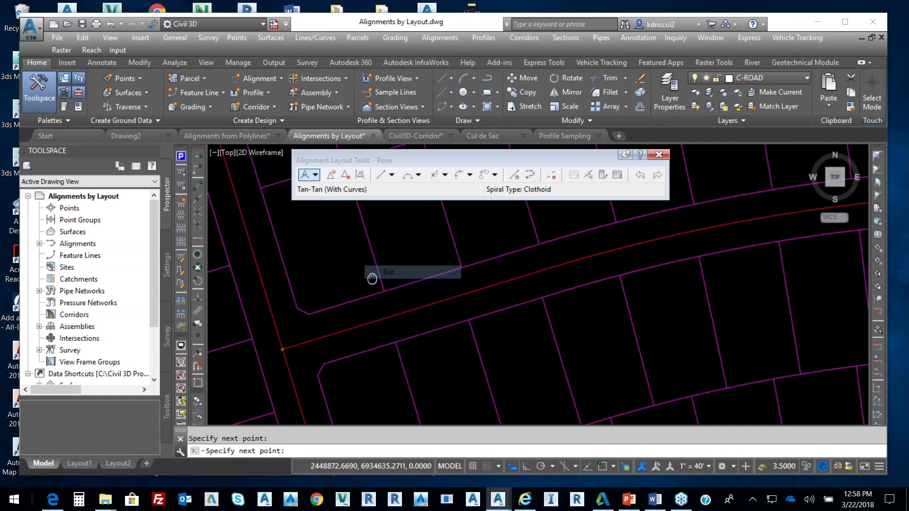
right_click(355, 242)
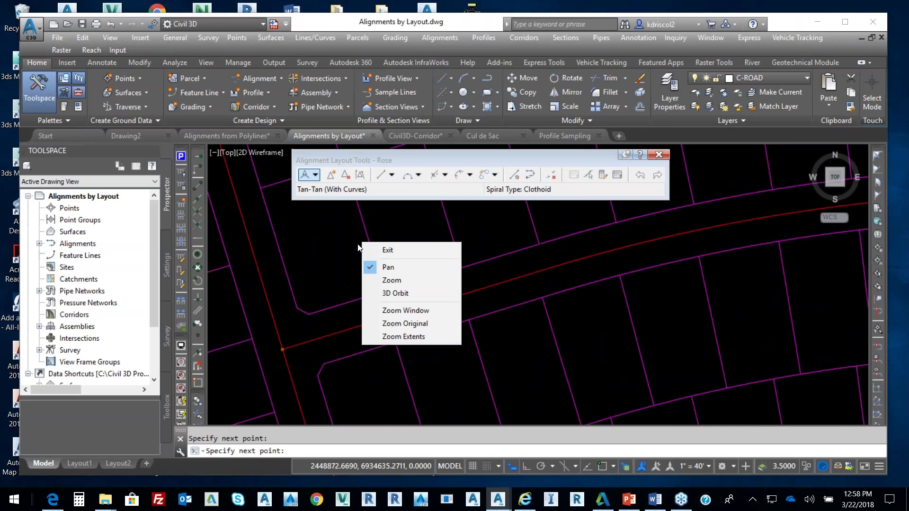
click(405, 251)
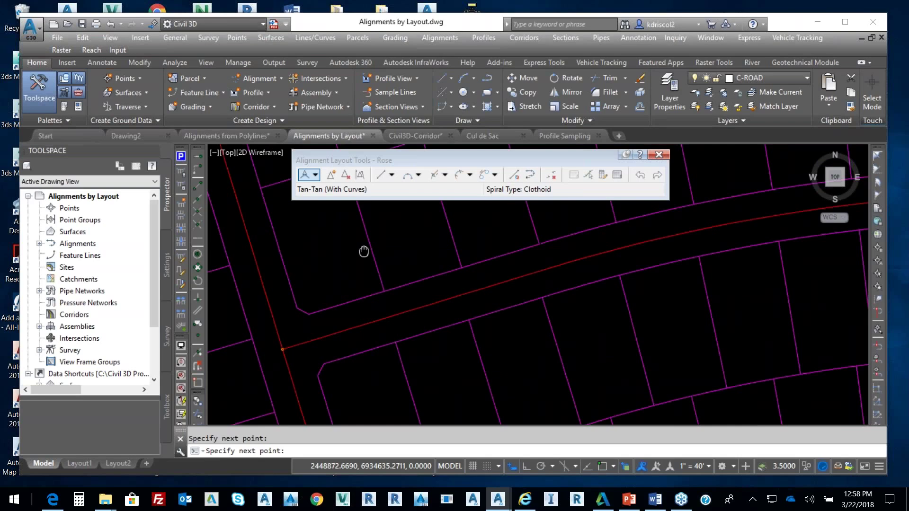
right_click(351, 303)
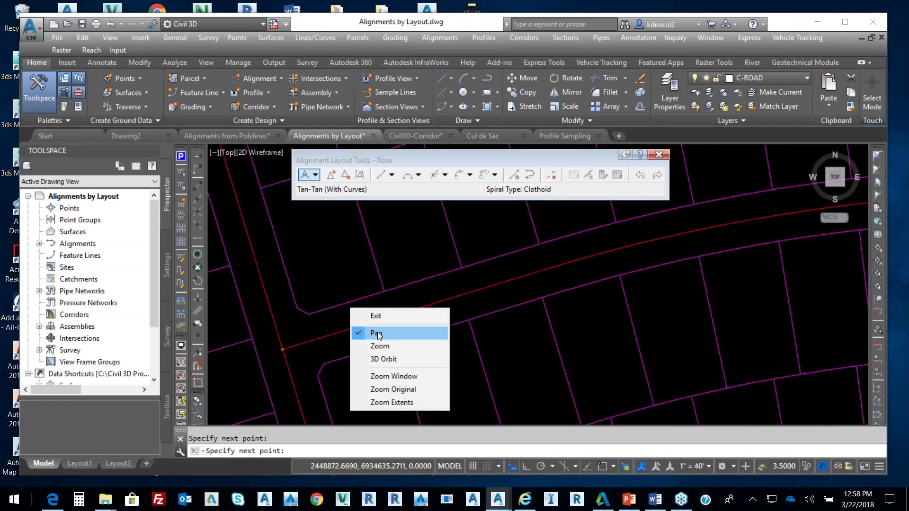
click(383, 399)
scroll(335, 284, down, 3)
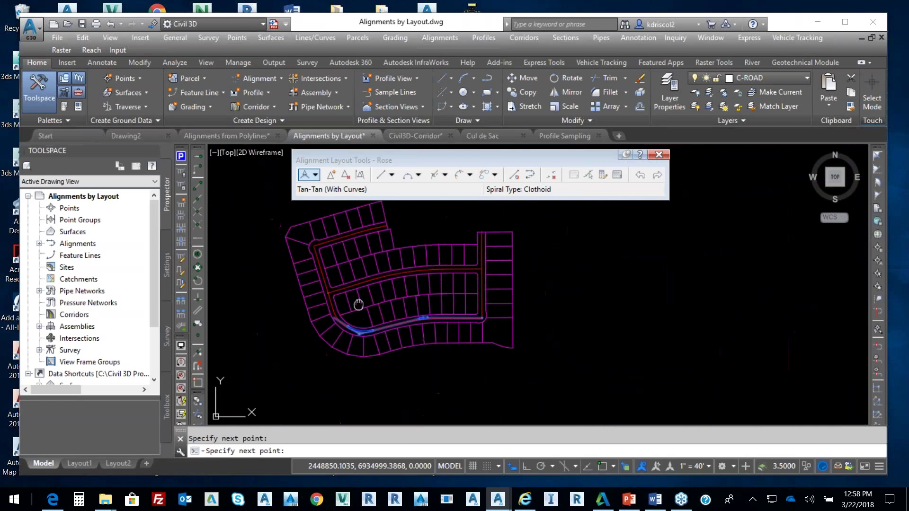
right_click(358, 302)
click(386, 340)
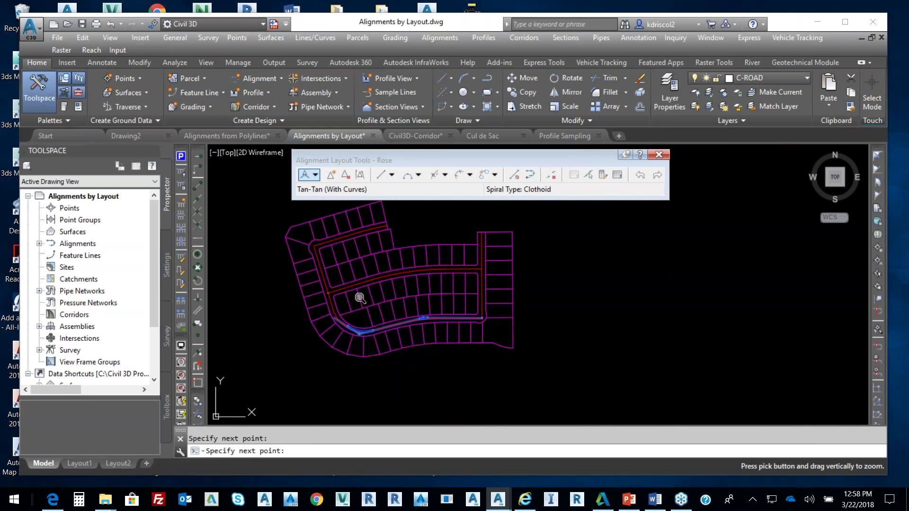
scroll(358, 299, up, 3)
right_click(373, 290)
click(397, 297)
right_click(379, 290)
click(385, 301)
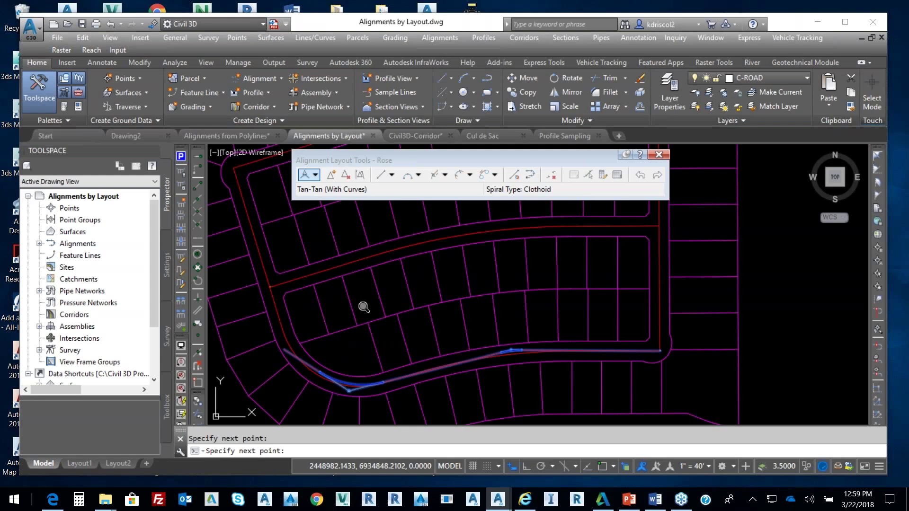
right_click(351, 386)
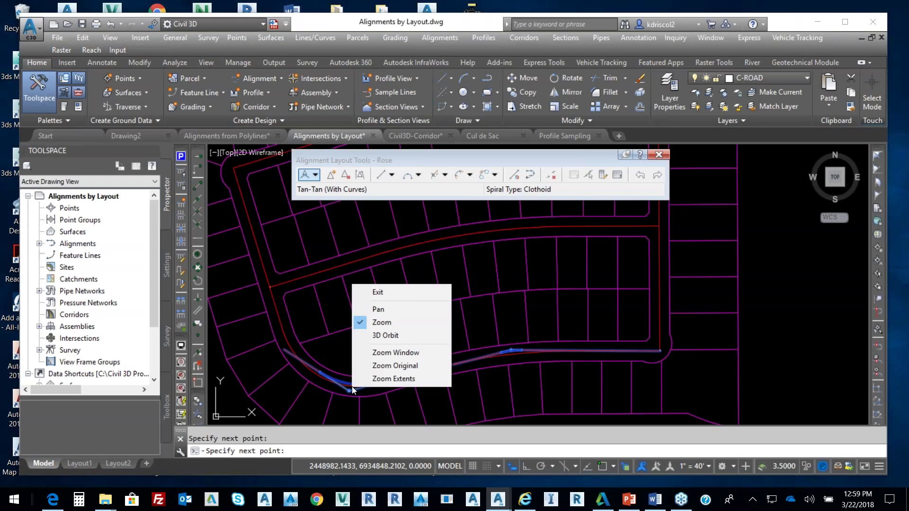
click(390, 294)
right_click(388, 385)
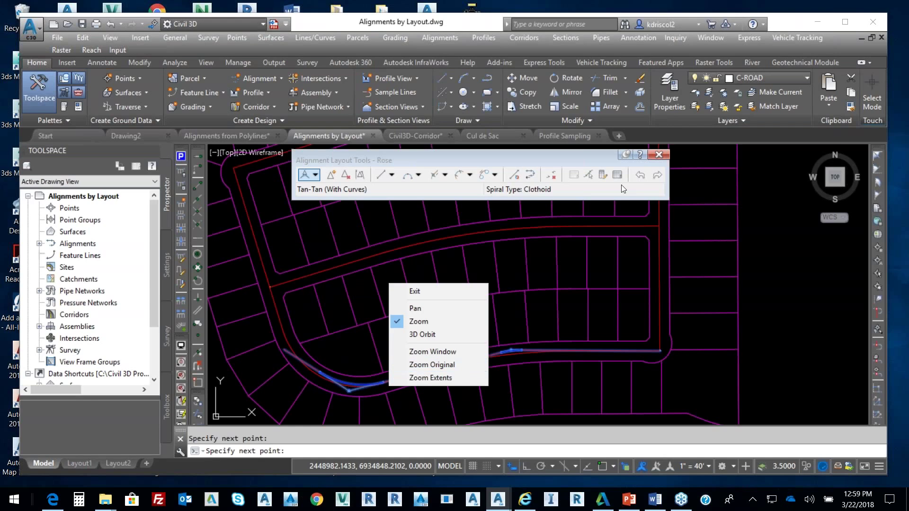
click(641, 175)
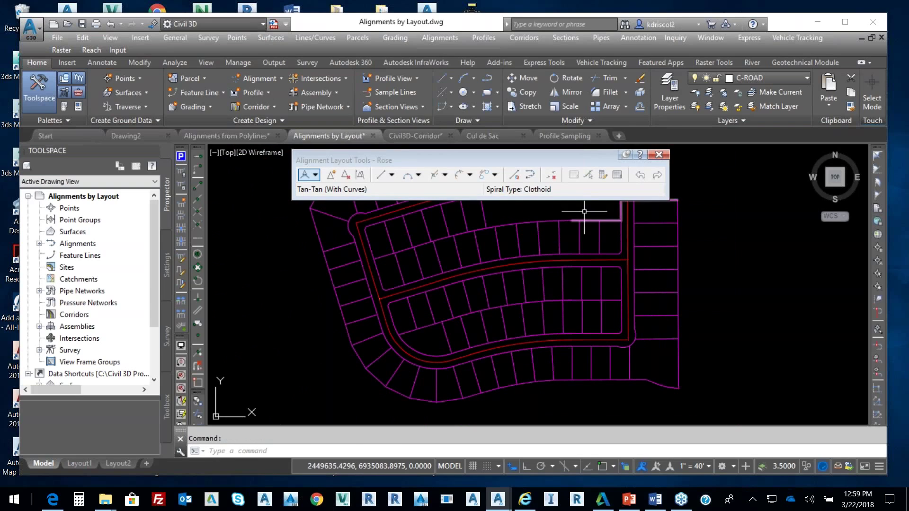
Restart Rose with curved tangents from the east road endpoint and place its first PI.
click(317, 176)
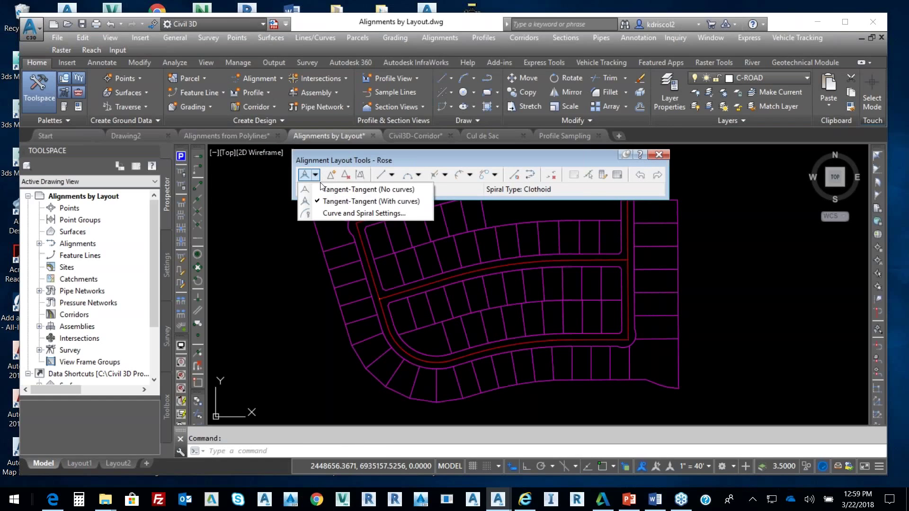
click(336, 202)
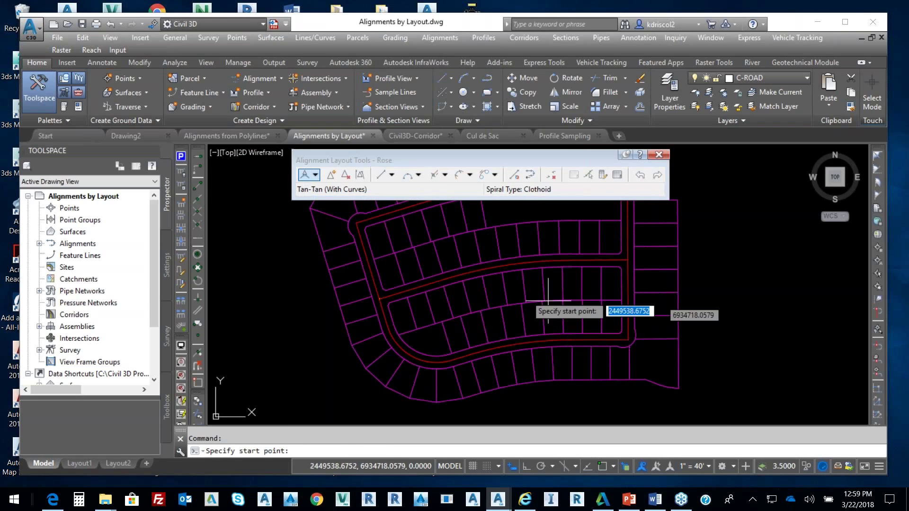
click(198, 186)
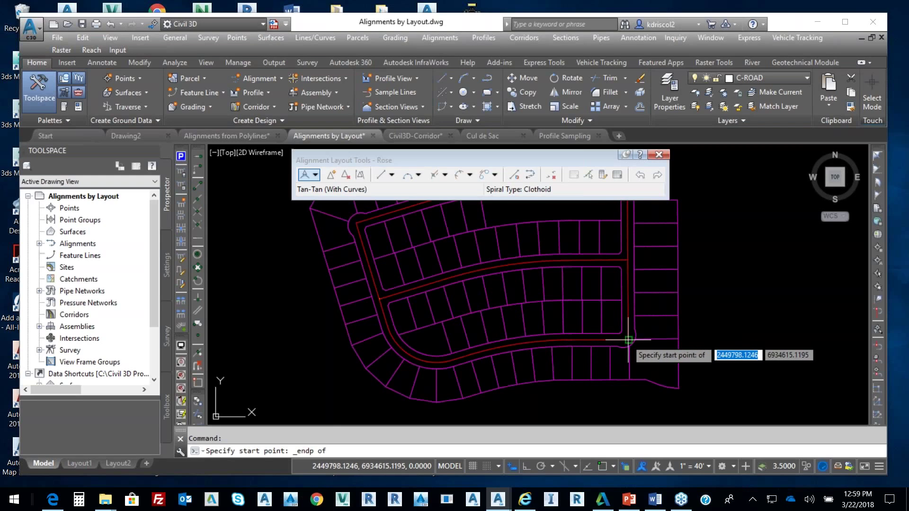
click(626, 338)
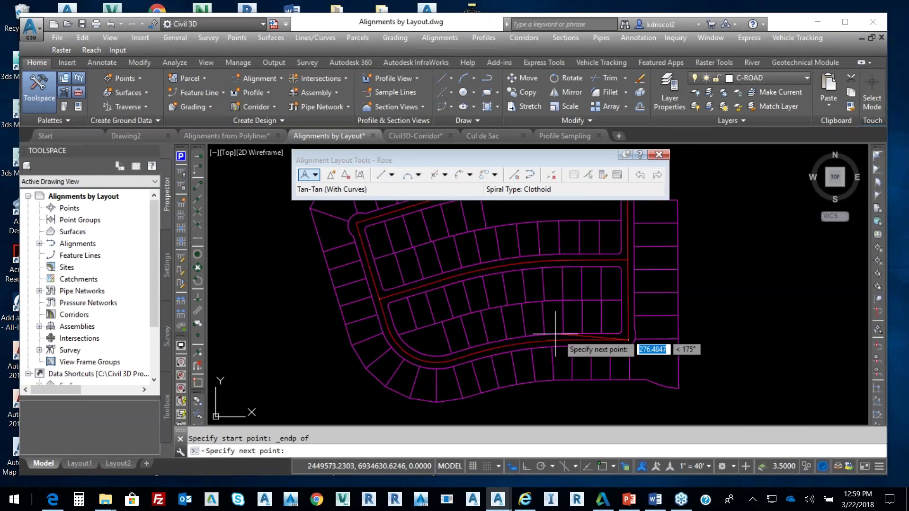
click(519, 341)
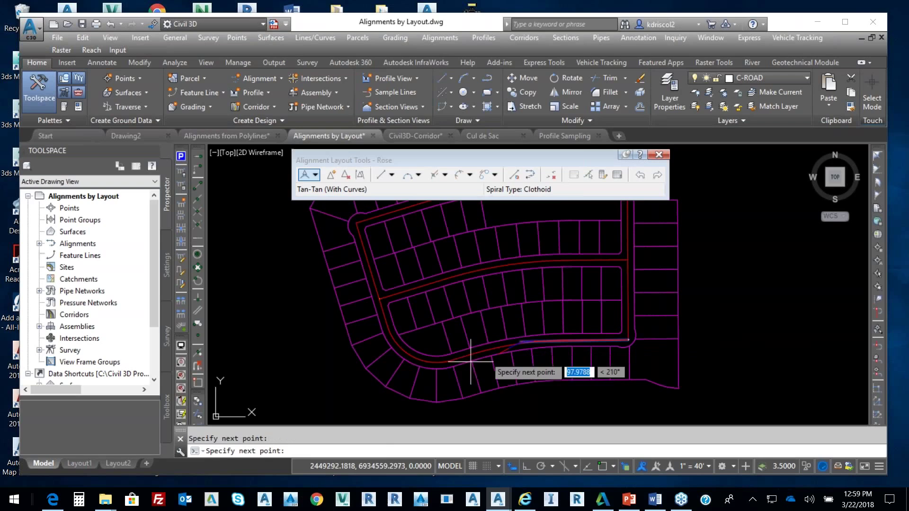
Add Endpoint-snapped PIs around the west bend, ending Rose at the north corner.
click(419, 364)
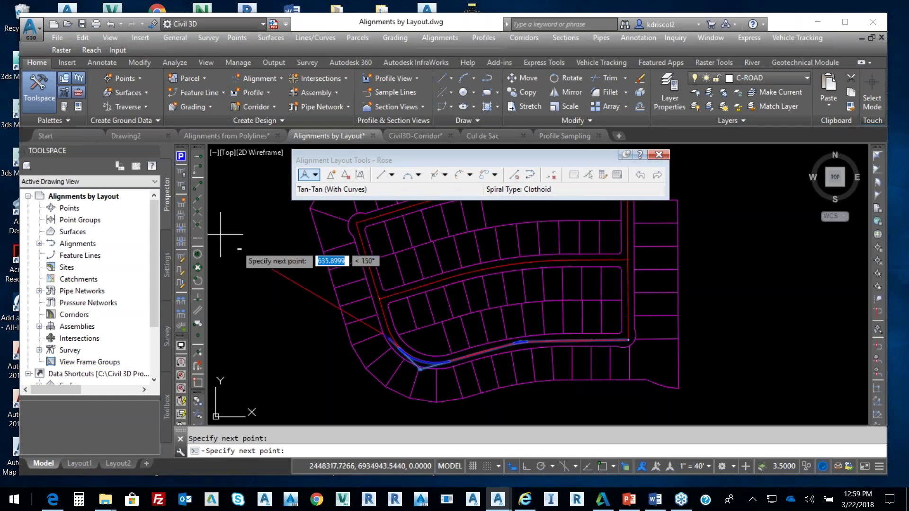
click(199, 186)
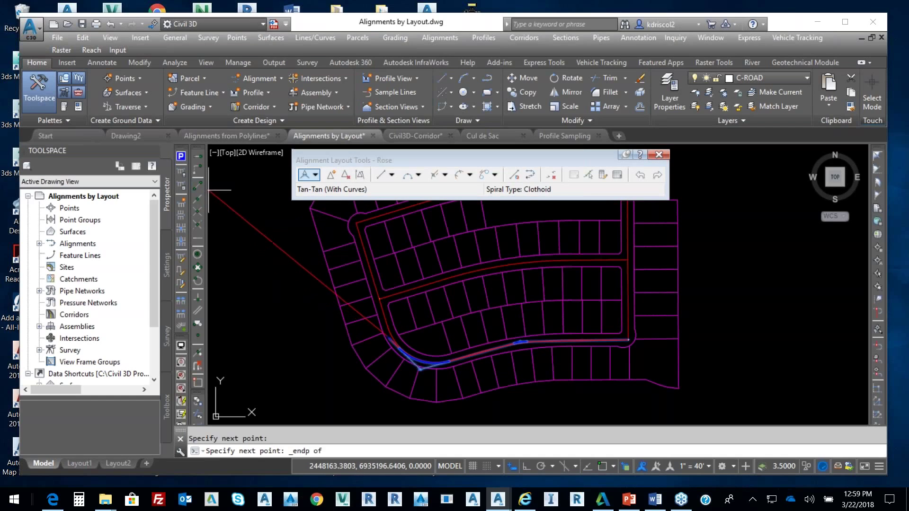
click(386, 296)
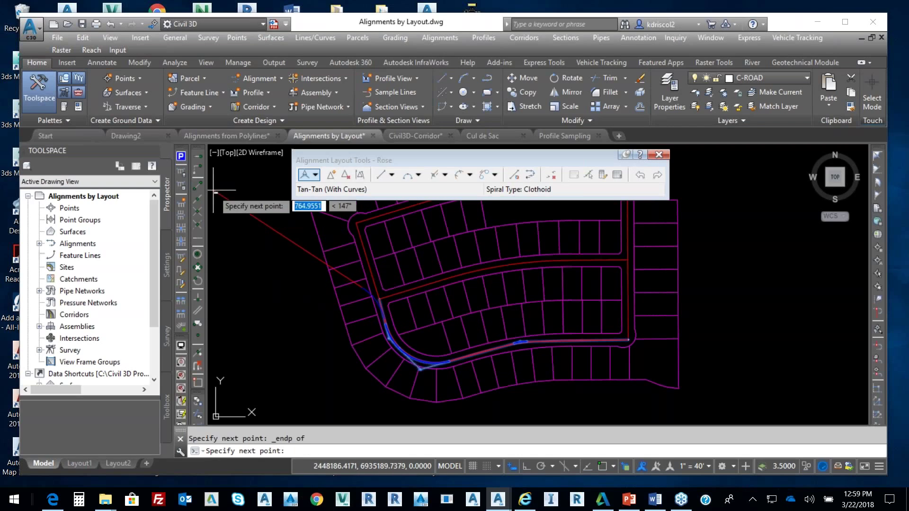
click(200, 183)
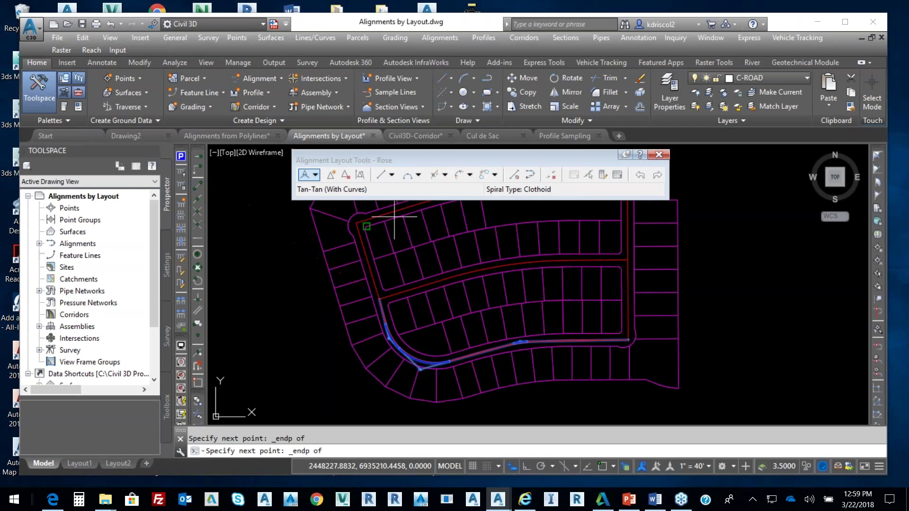
click(365, 226)
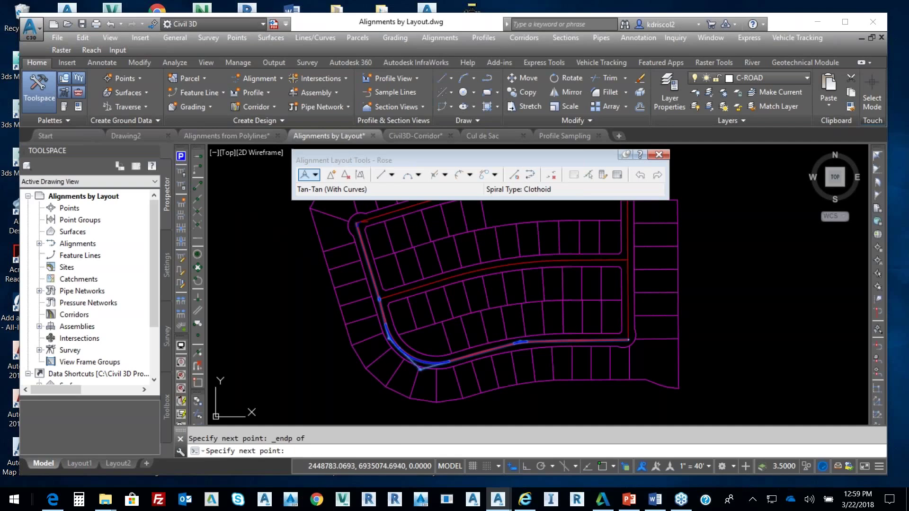
key(Return)
scroll(520, 353, up, 6)
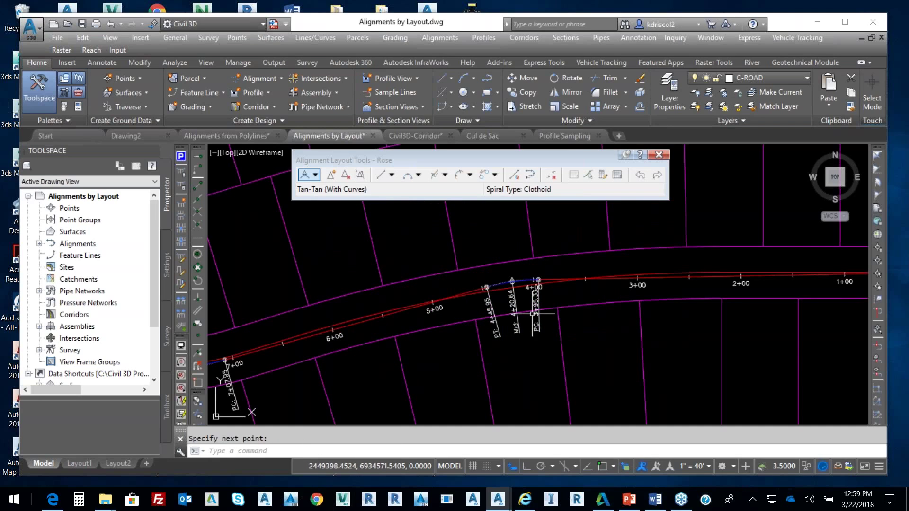
scroll(554, 308, up, 2)
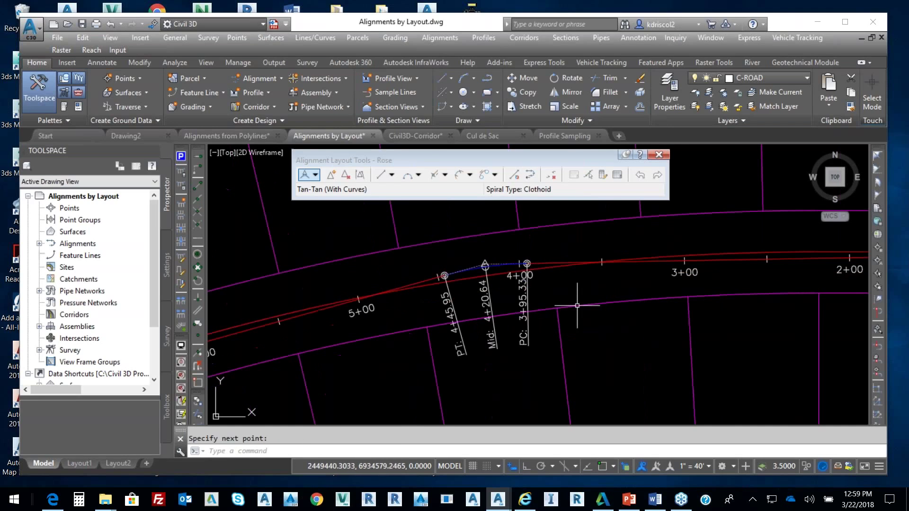
click(496, 263)
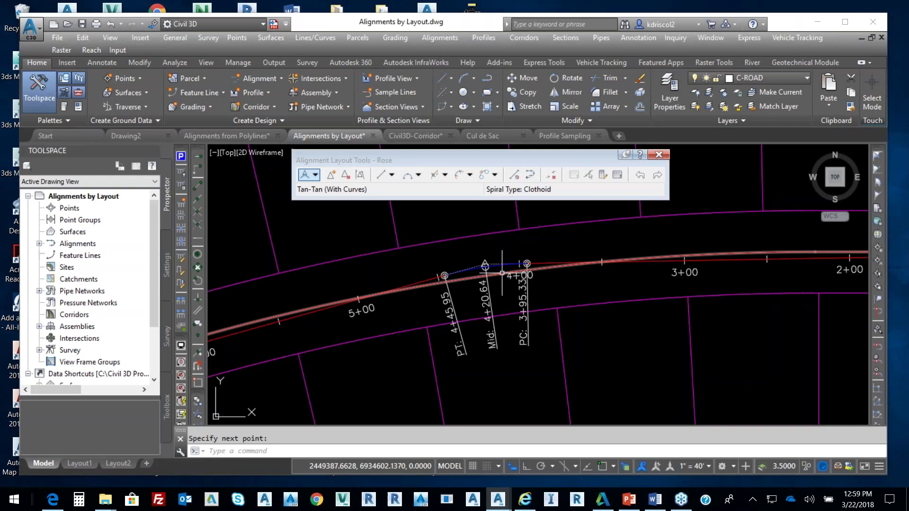
Move the first curve's PC to station 2+19.10 and snap its PI onto the centreline.
click(512, 263)
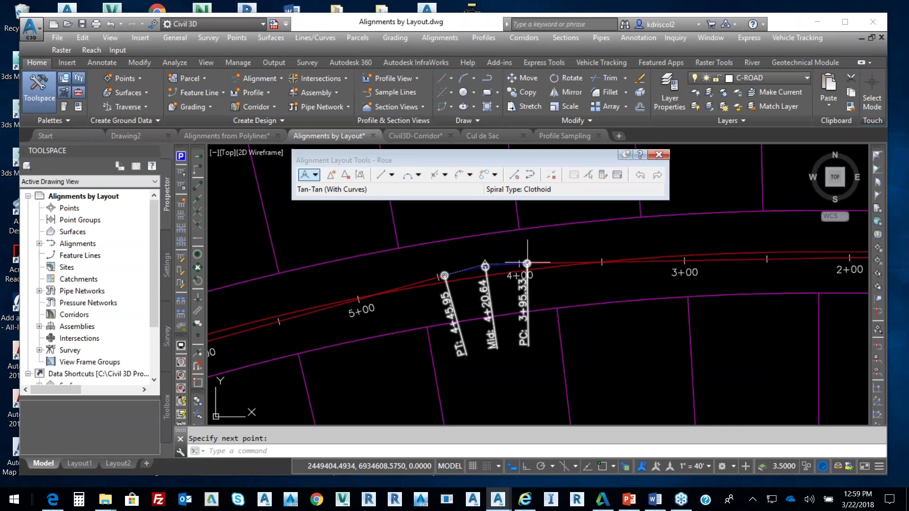
click(522, 264)
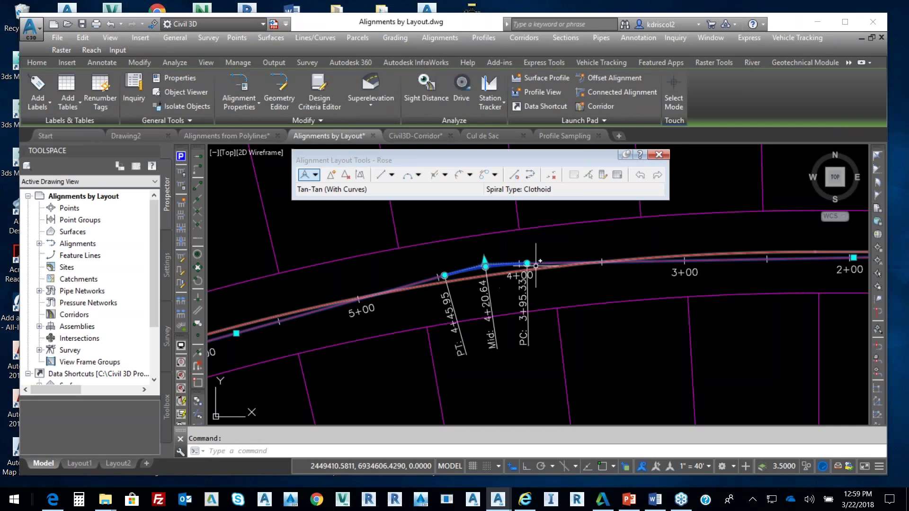
click(527, 262)
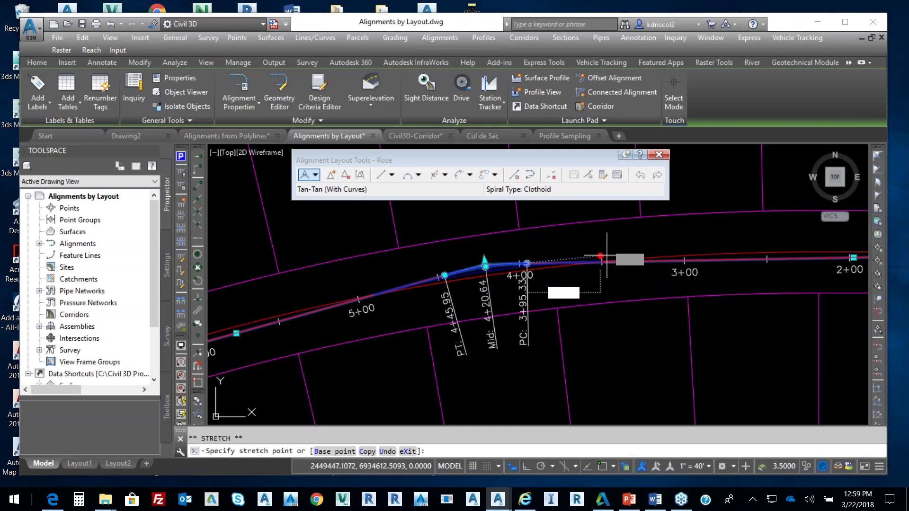
click(815, 243)
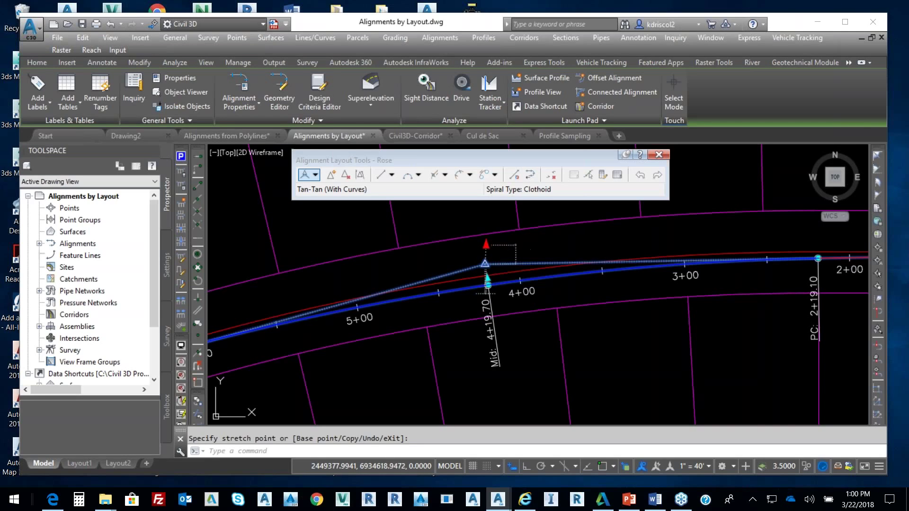
click(485, 264)
click(484, 264)
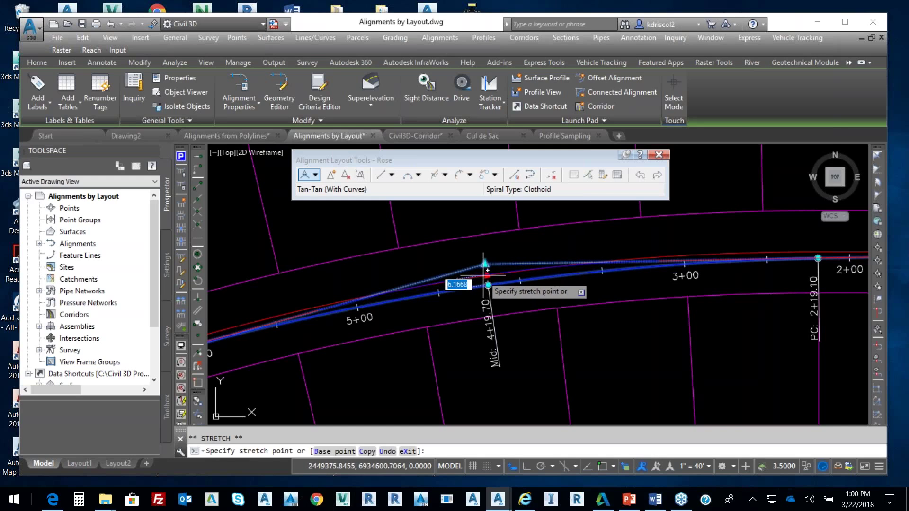
click(199, 354)
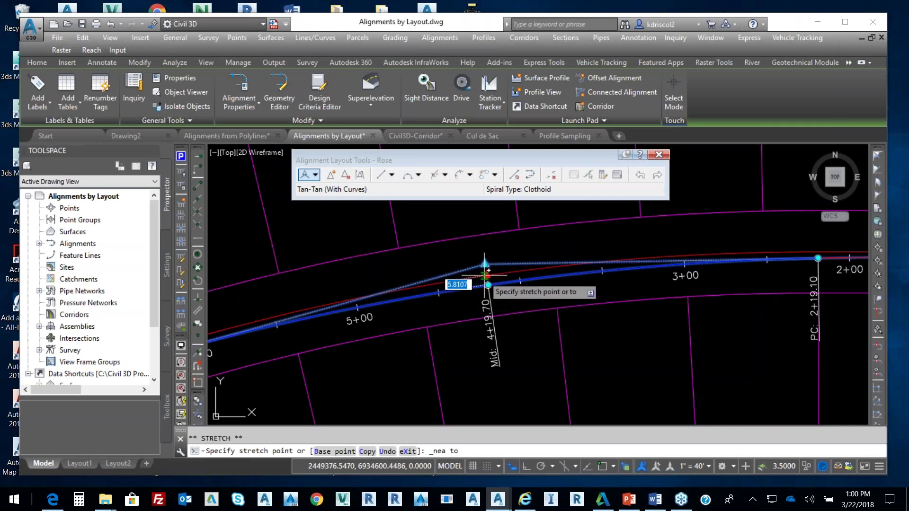
click(488, 270)
Put the lower PI on the centreline, move the PT to 5+71.35, and drop the upper PI.
scroll(487, 270, down, 2)
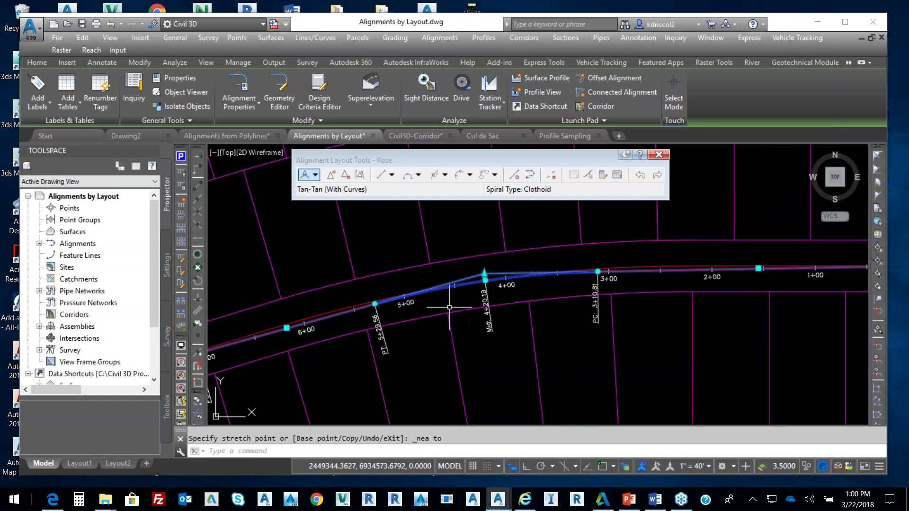
middle_drag(487, 270, 730, 254)
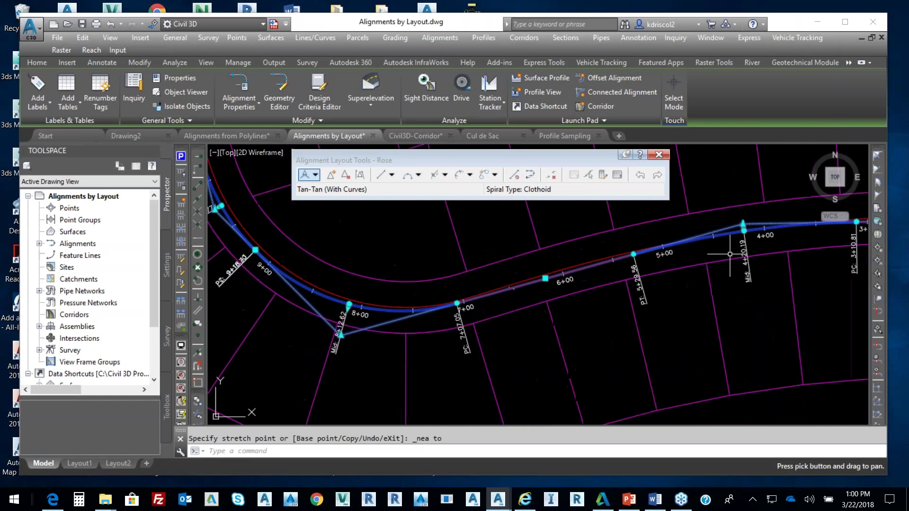
click(341, 334)
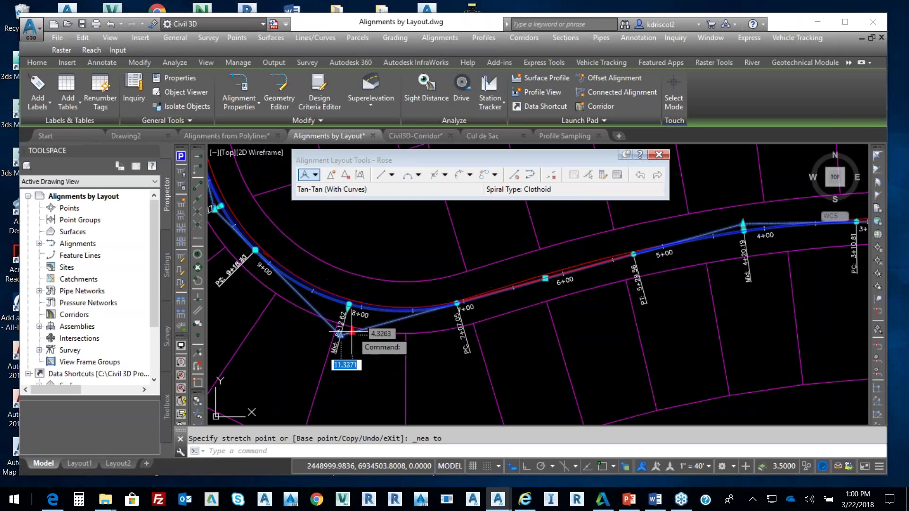
click(356, 330)
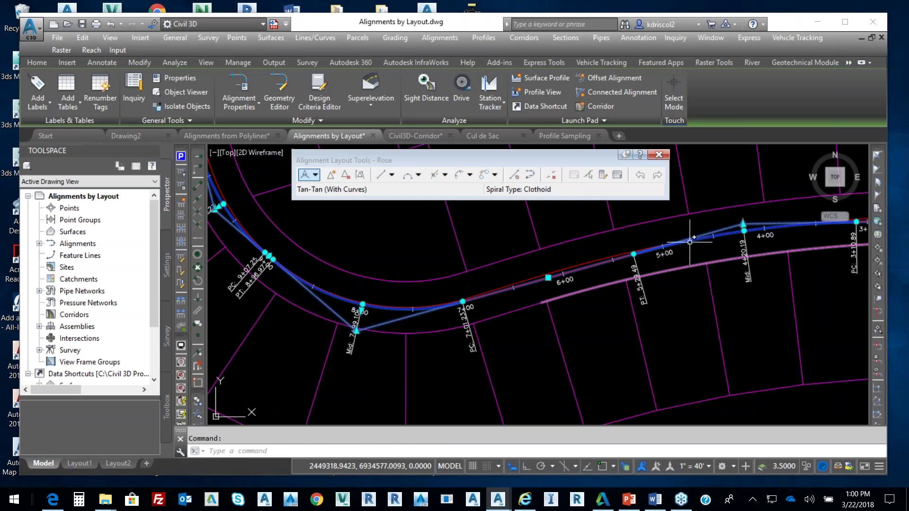
click(635, 256)
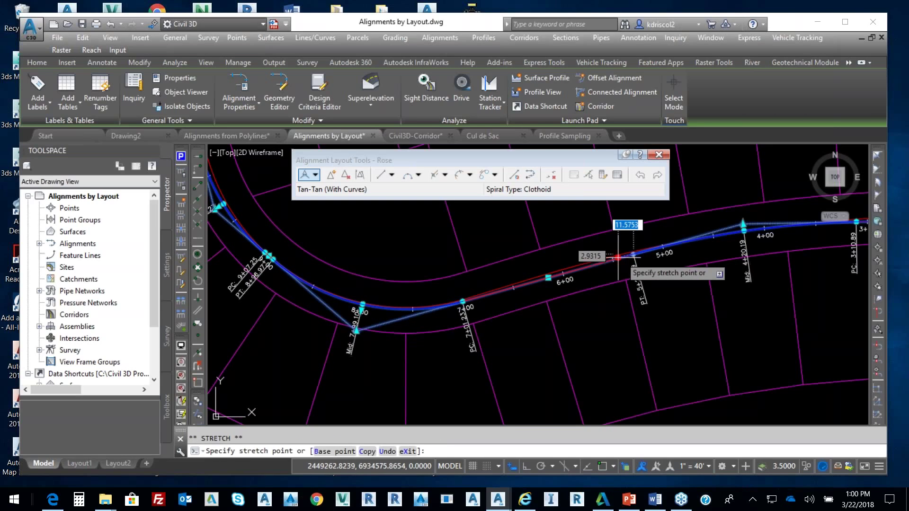
click(590, 263)
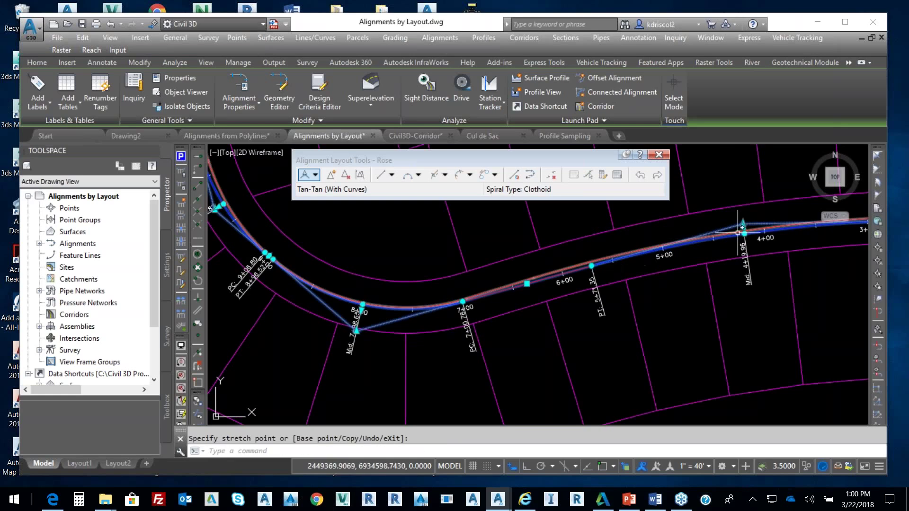
scroll(752, 224, up, 6)
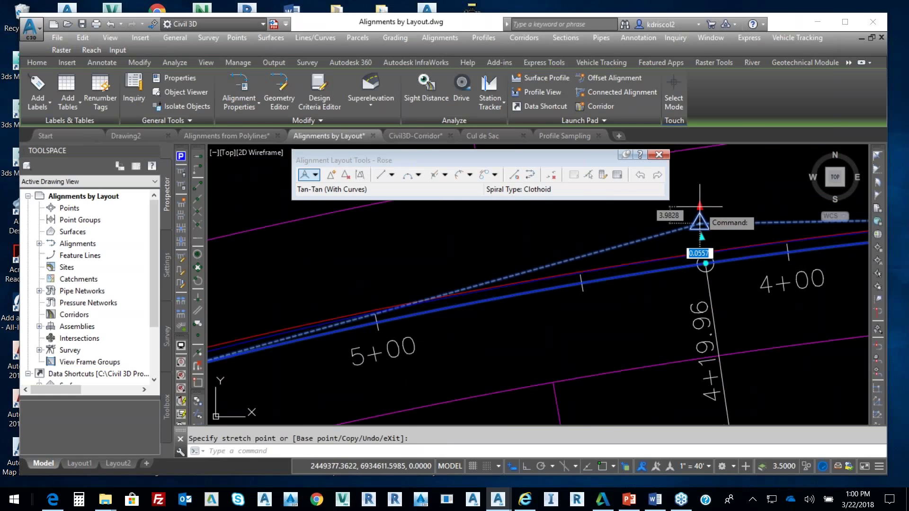
click(700, 206)
scroll(702, 243, down, 4)
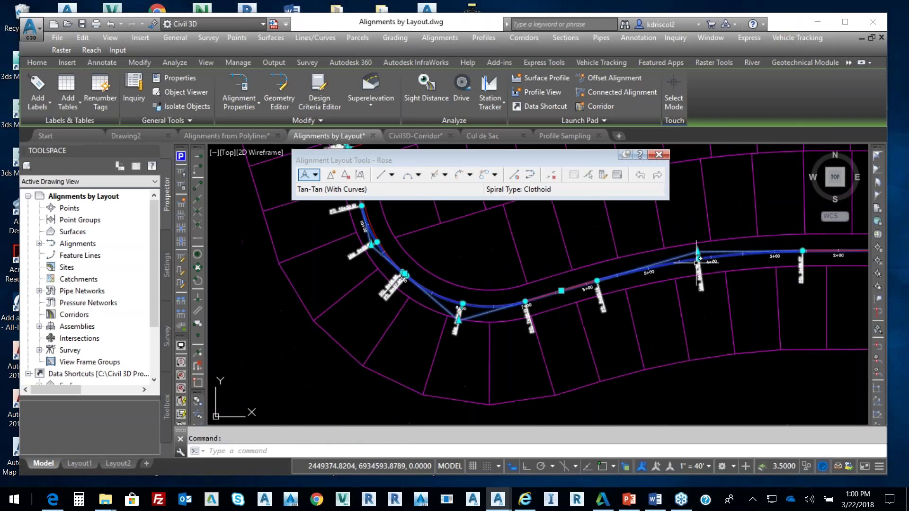
Drag Rose's bend PI to a new position along the road.
middle_drag(697, 260, 673, 293)
middle_drag(393, 279, 495, 441)
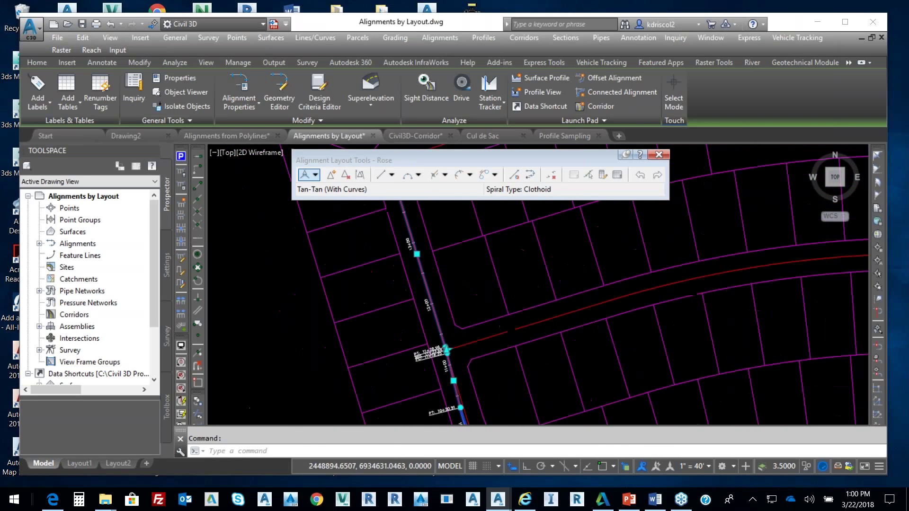
mouse_move(460, 368)
middle_down()
mouse_move(446, 314)
mouse_move(507, 361)
mouse_move(474, 330)
mouse_move(401, 328)
middle_up()
scroll(504, 330, down, 2)
scroll(503, 325, up, 2)
scroll(402, 328, up, 2)
scroll(353, 327, up, 1)
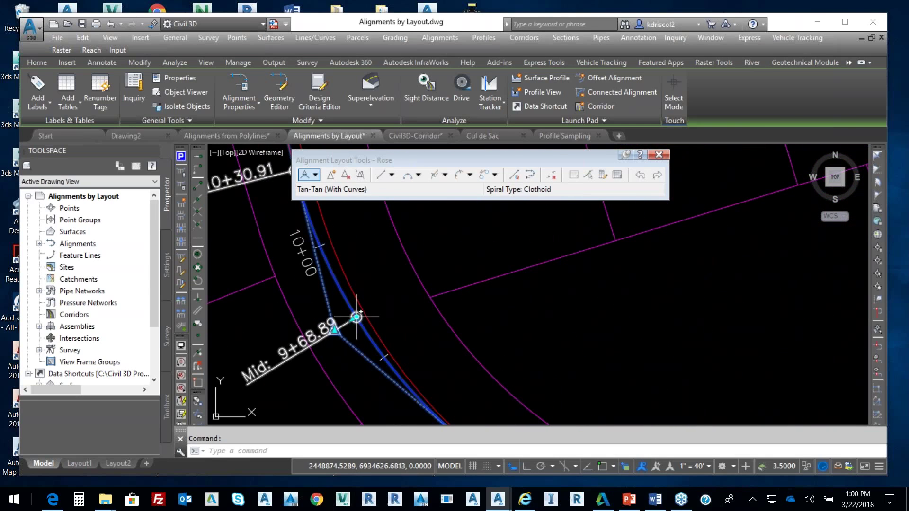
click(356, 317)
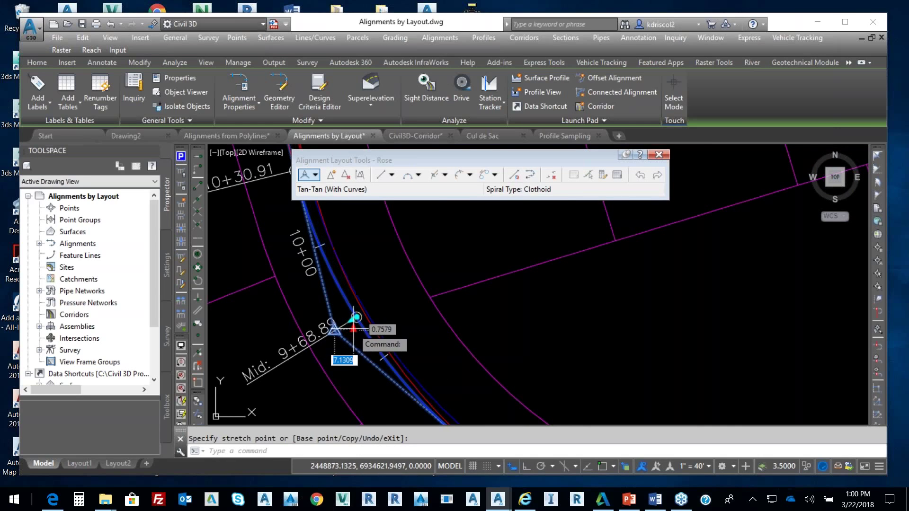
click(350, 332)
Begin adjusting a point near the curve start, then cancel that grip edit.
scroll(442, 345, down, 3)
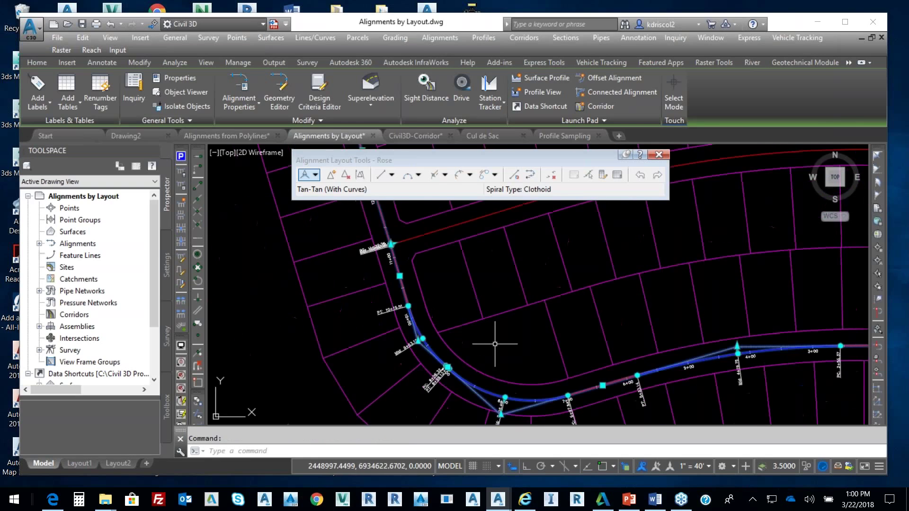
middle_drag(497, 345, 438, 316)
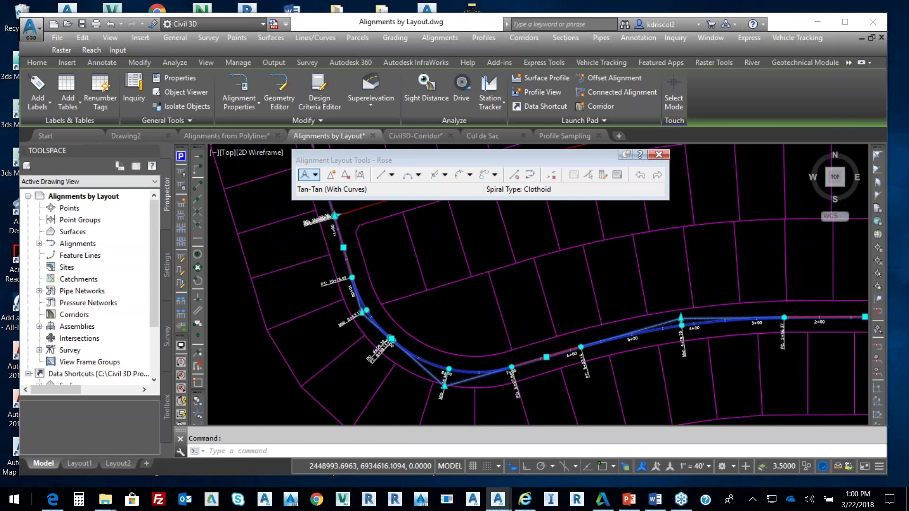
scroll(585, 328, up, 2)
scroll(269, 348, up, 5)
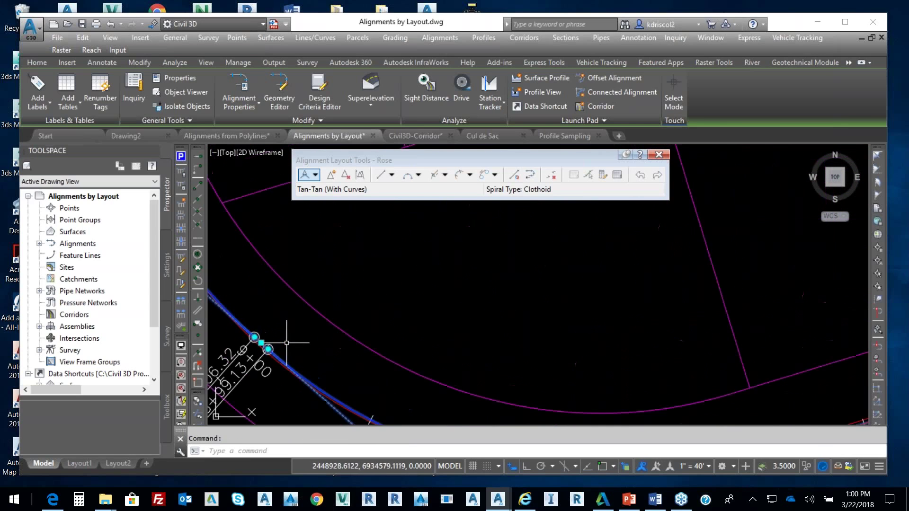
click(254, 342)
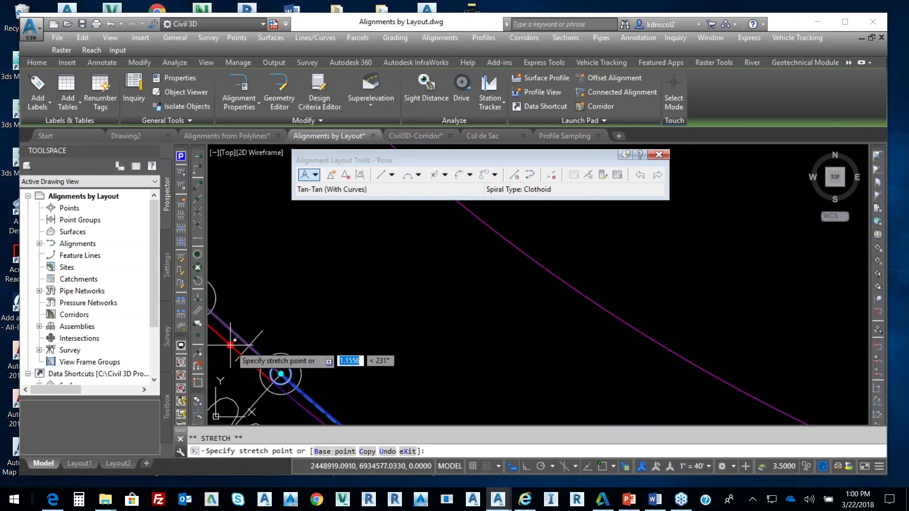
scroll(385, 319, down, 5)
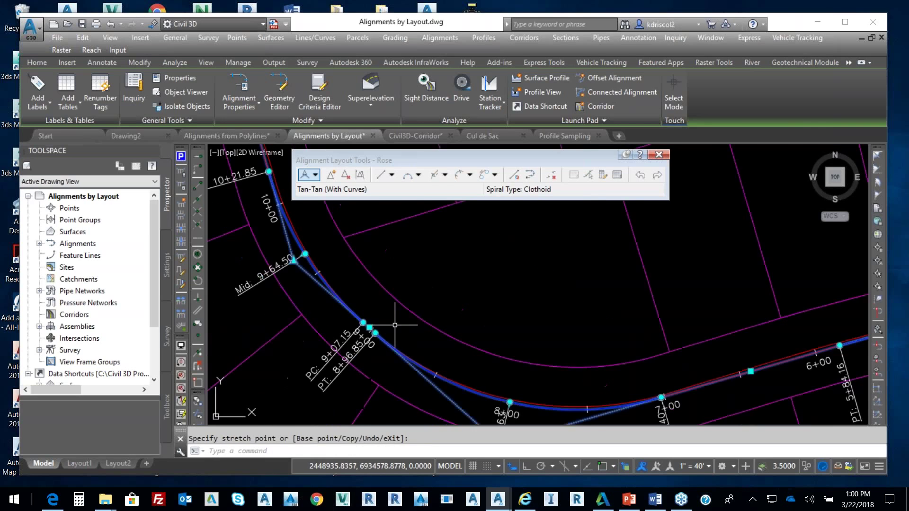
middle_drag(380, 308, 381, 395)
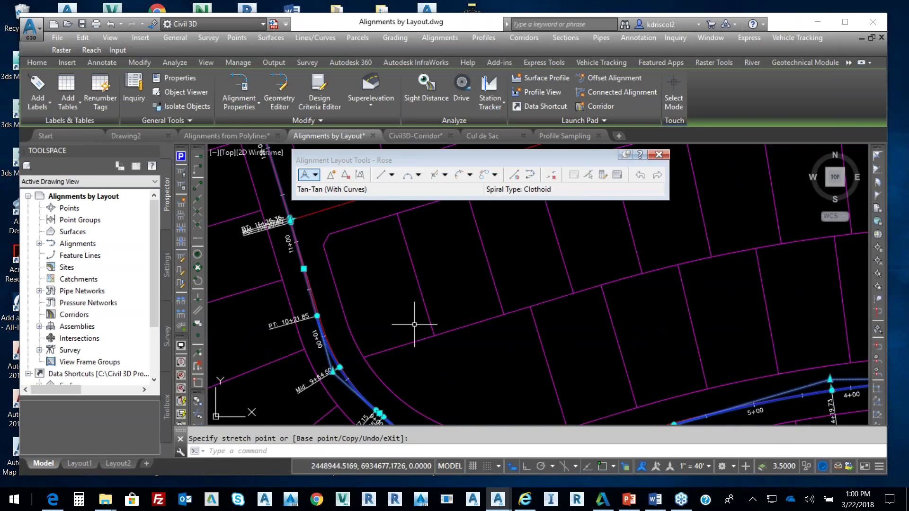
key(Escape)
key(Escape)
scroll(526, 325, down, 3)
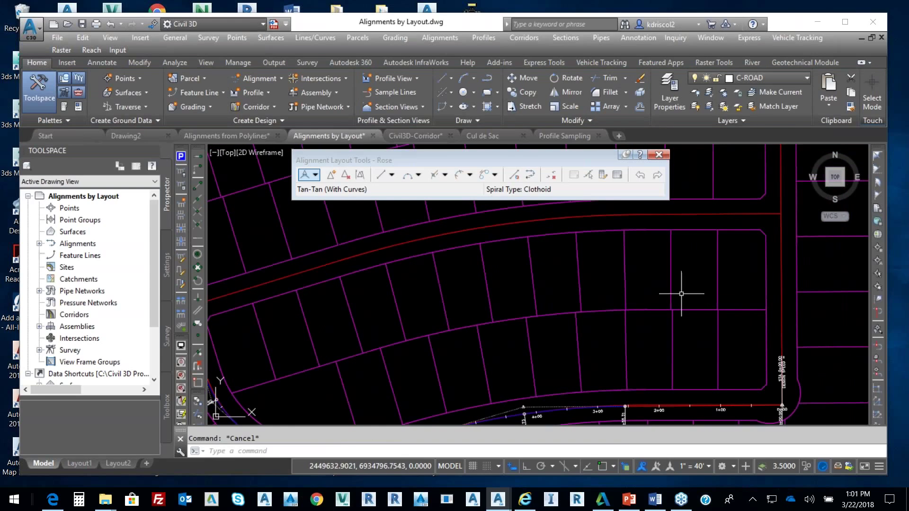
Close Rose's layout tools and create a new Centerline alignment named 'Parker Place' by layout.
click(660, 156)
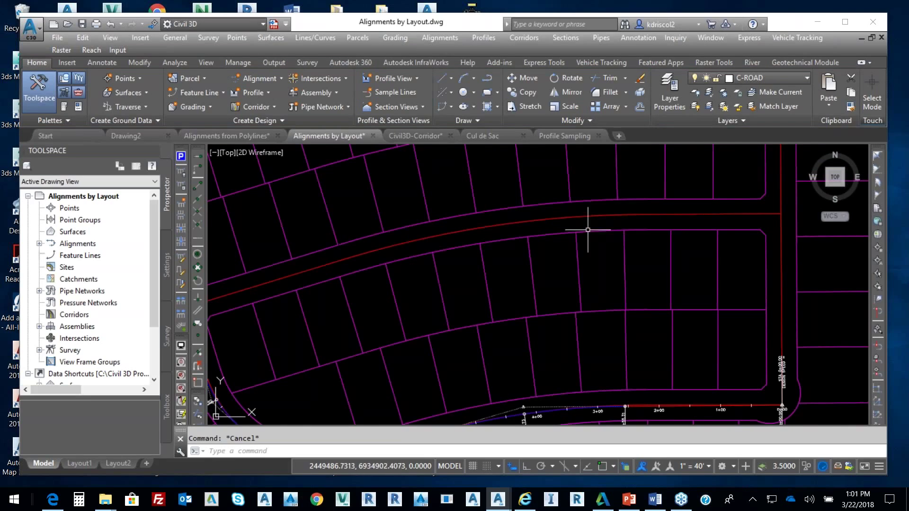
mouse_move(587, 230)
middle_down()
mouse_move(741, 250)
mouse_move(757, 239)
mouse_move(686, 240)
middle_up()
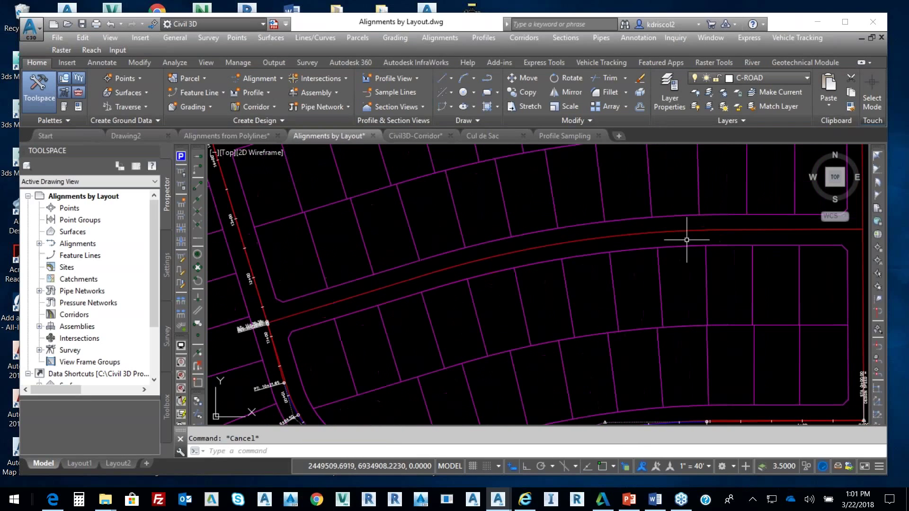
mouse_move(416, 286)
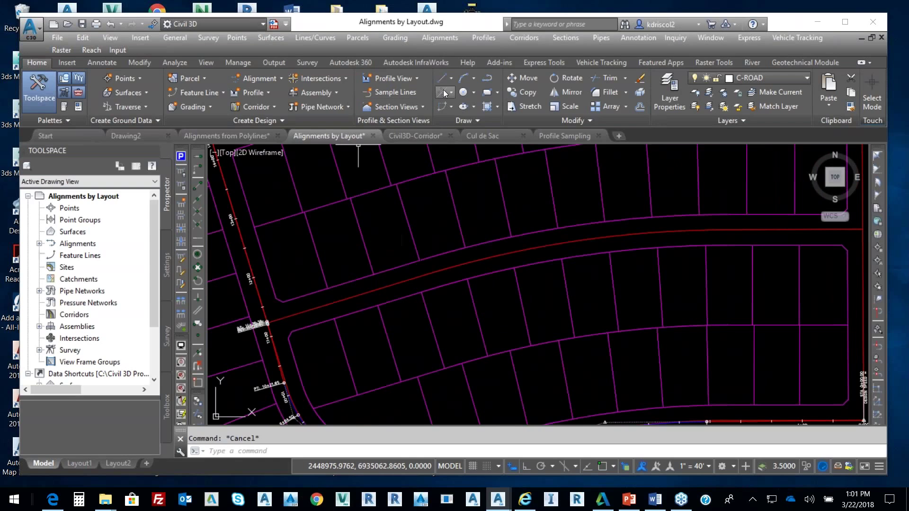
click(447, 40)
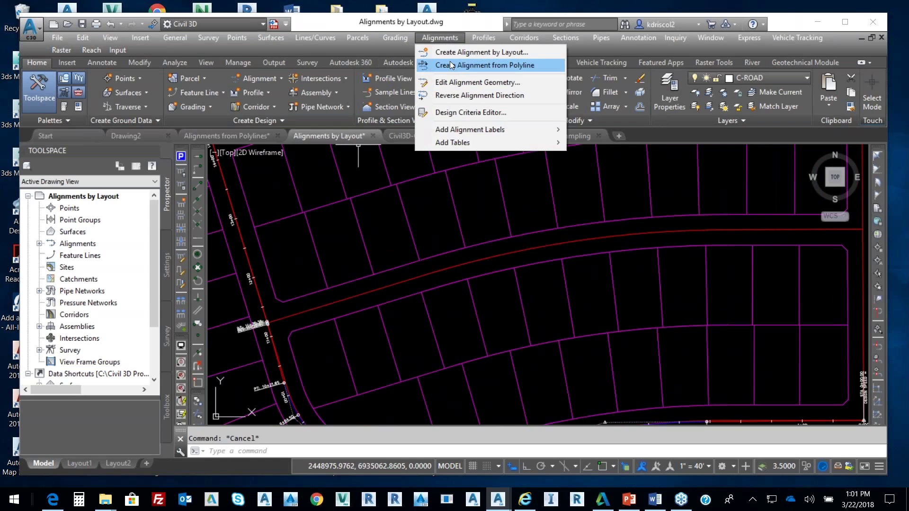
click(474, 52)
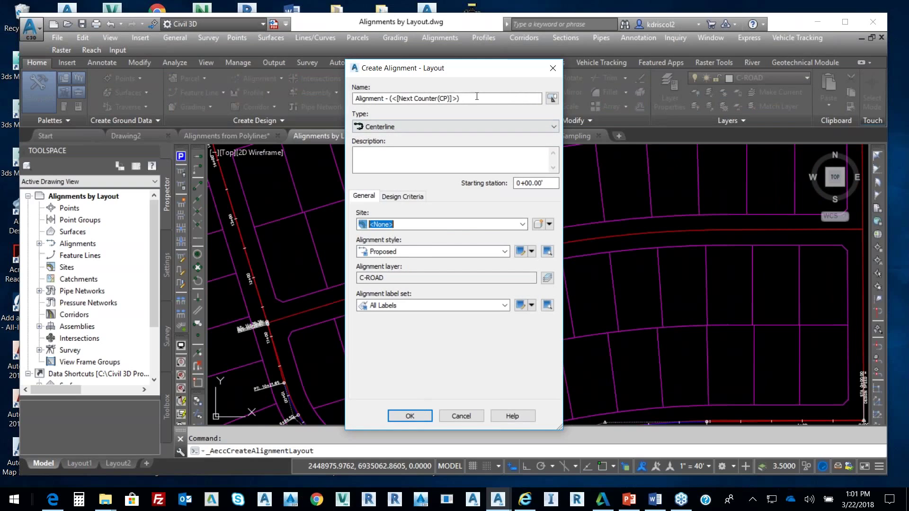
drag(469, 98, 371, 113)
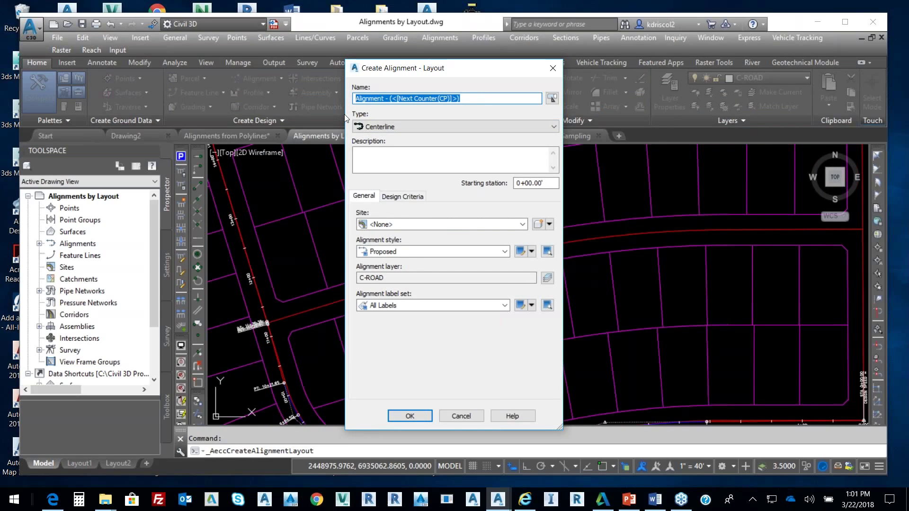
text(Parker Place)
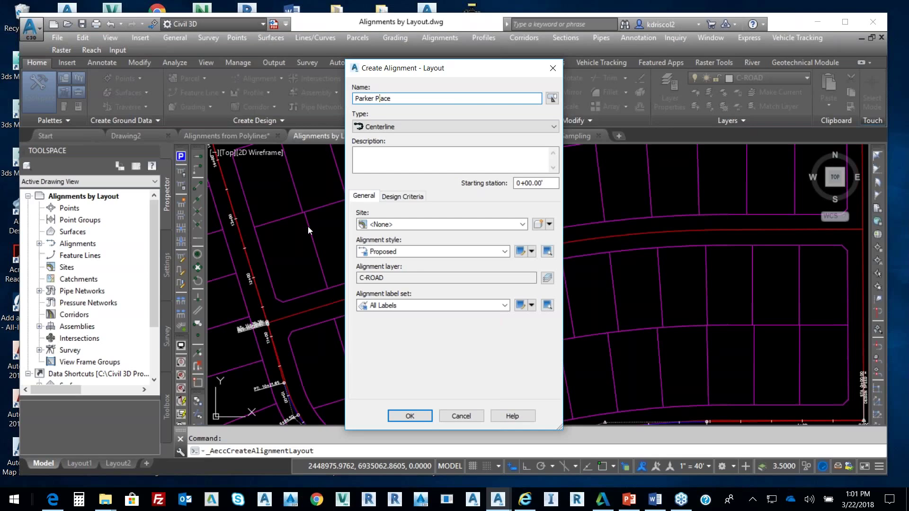
click(425, 416)
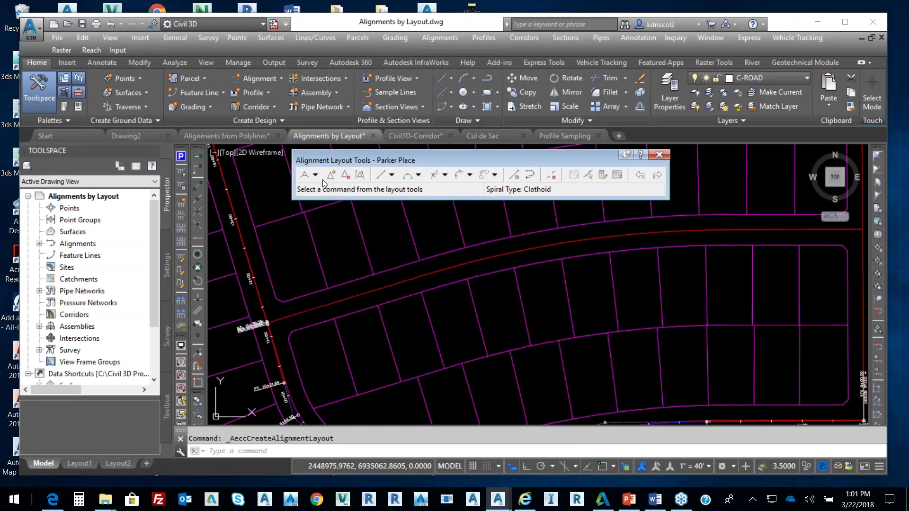
Draw Parker Place as curveless tangents from an endpoint, via a PI at 4+68.95, to the cross road.
click(315, 174)
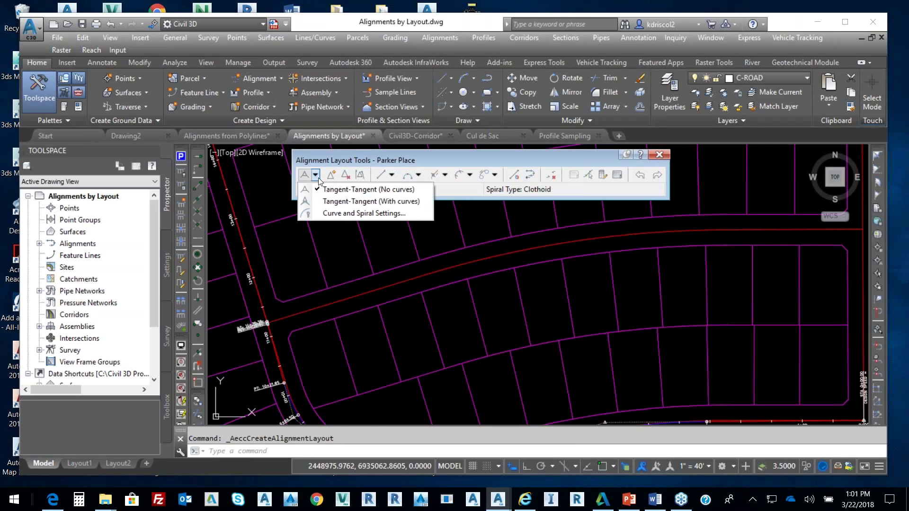
click(330, 200)
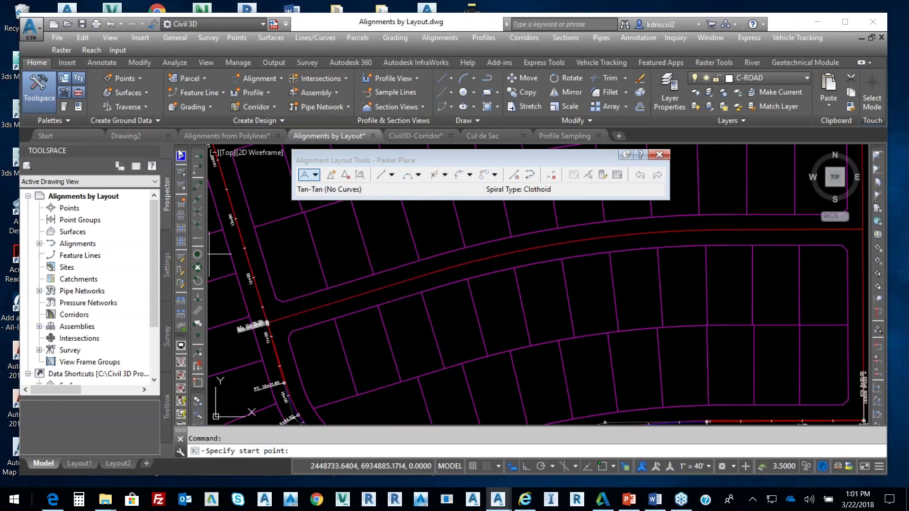
click(198, 189)
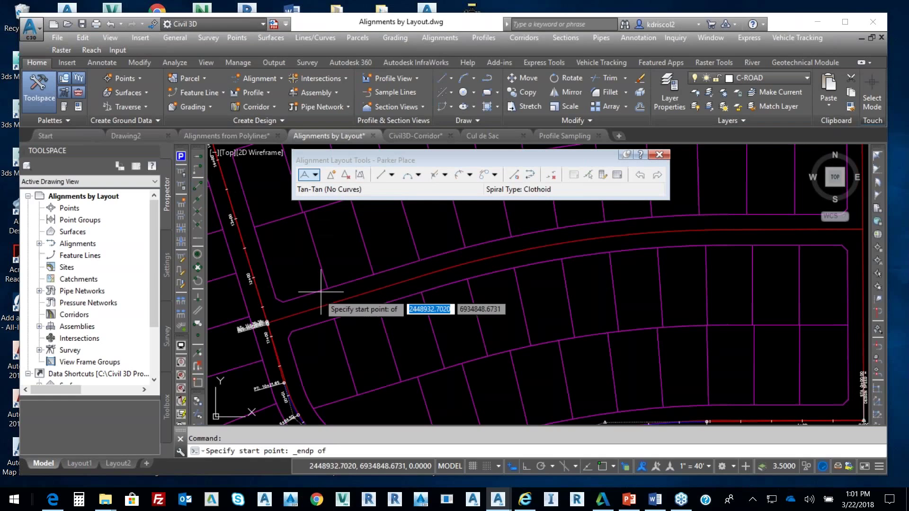
click(280, 321)
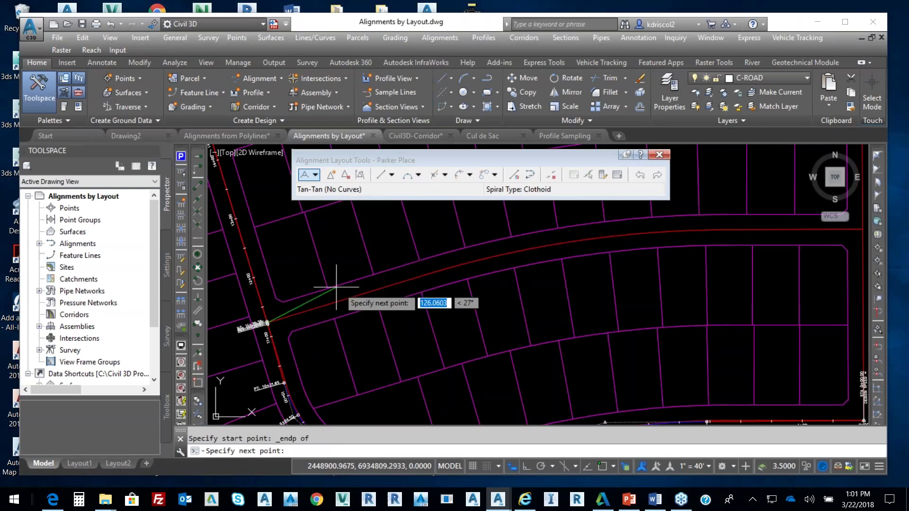
click(544, 239)
middle_drag(745, 234, 557, 213)
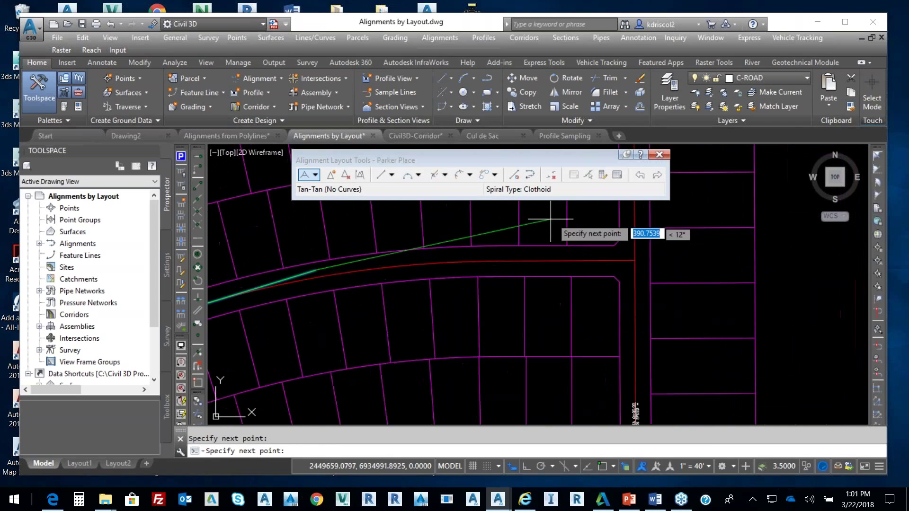
click(198, 185)
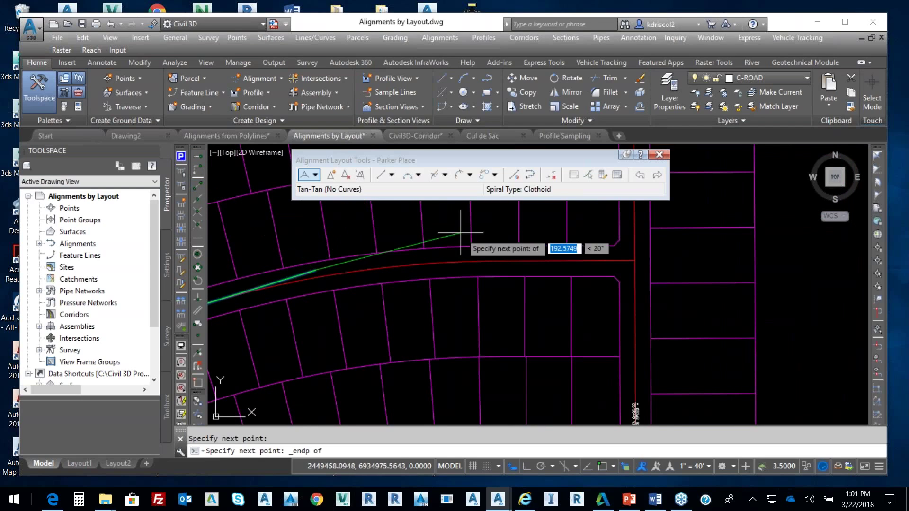
click(584, 259)
key(Return)
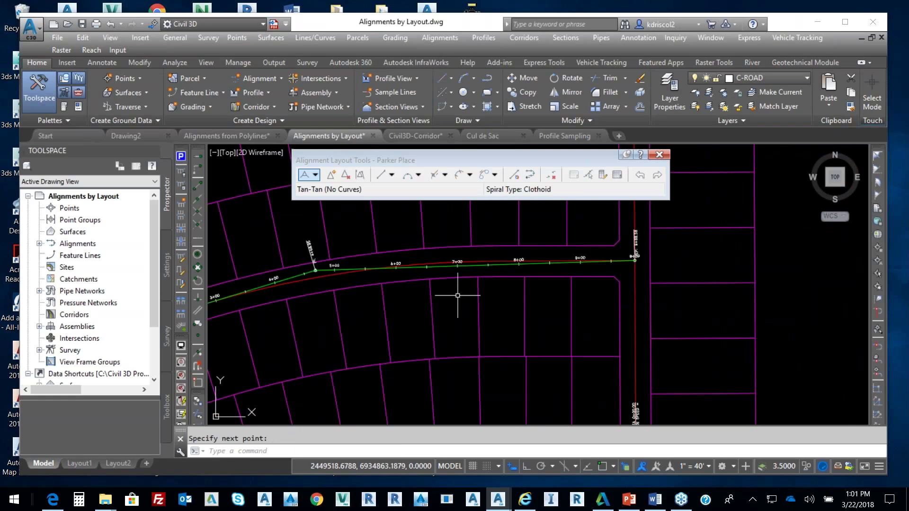
scroll(315, 256, up, 4)
middle_drag(315, 257, 493, 258)
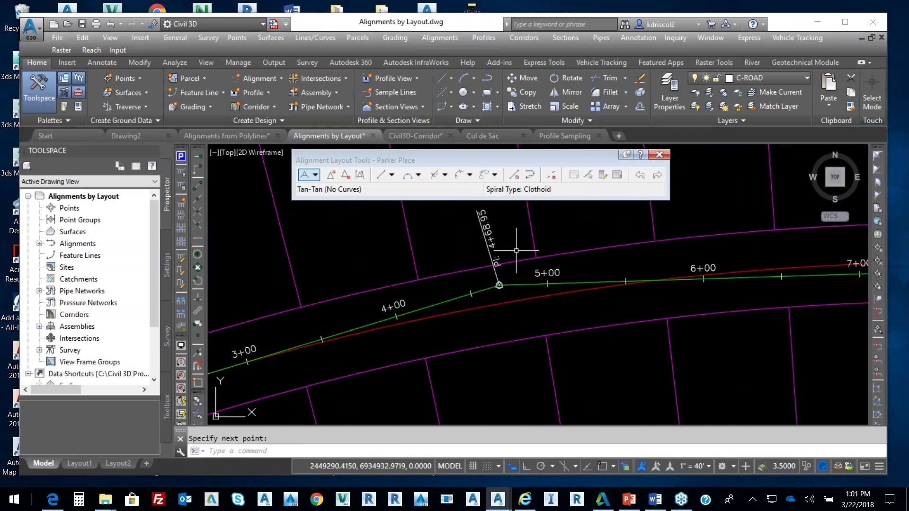
Fillet Parker Place's two tangents with a 1200-radius free curve, using the less-than-180 solution.
click(418, 176)
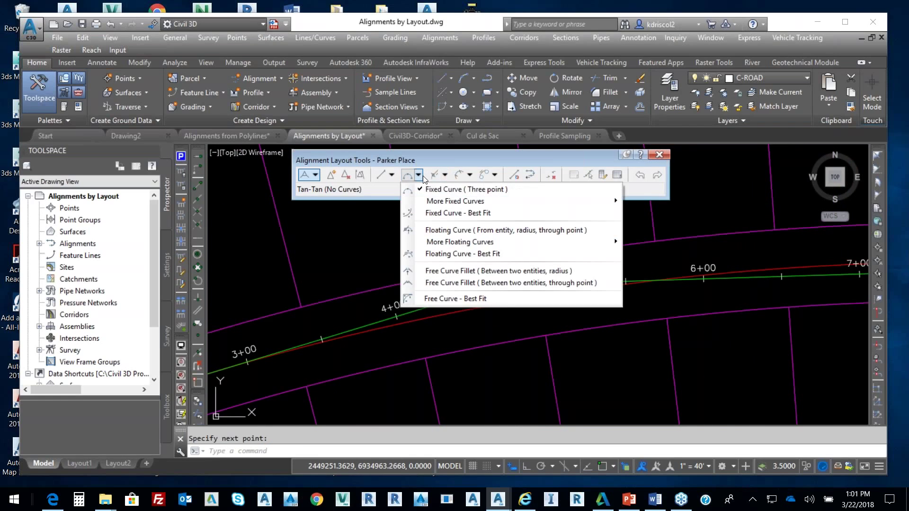
click(444, 271)
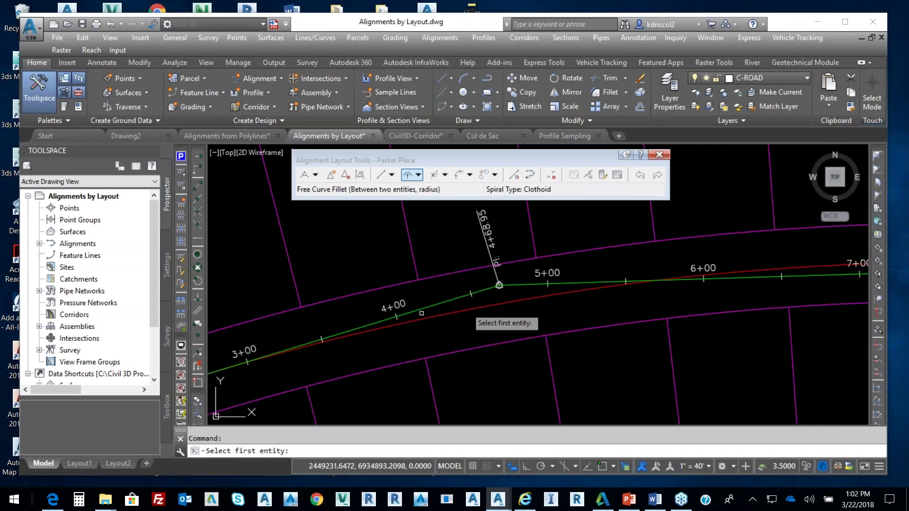
click(364, 327)
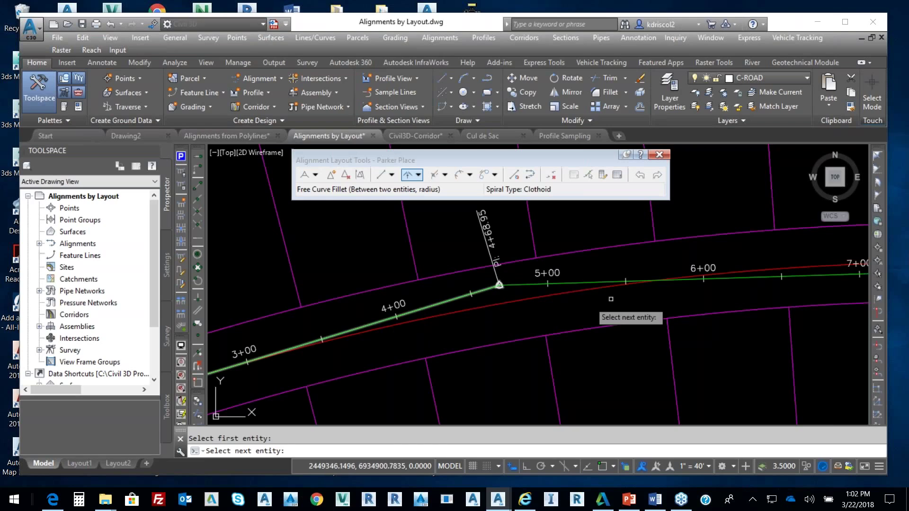
click(753, 277)
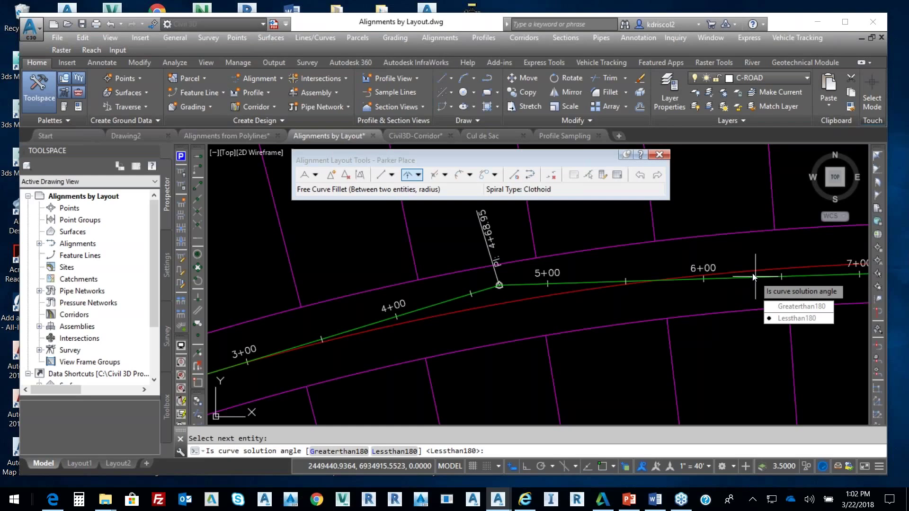
key(Return)
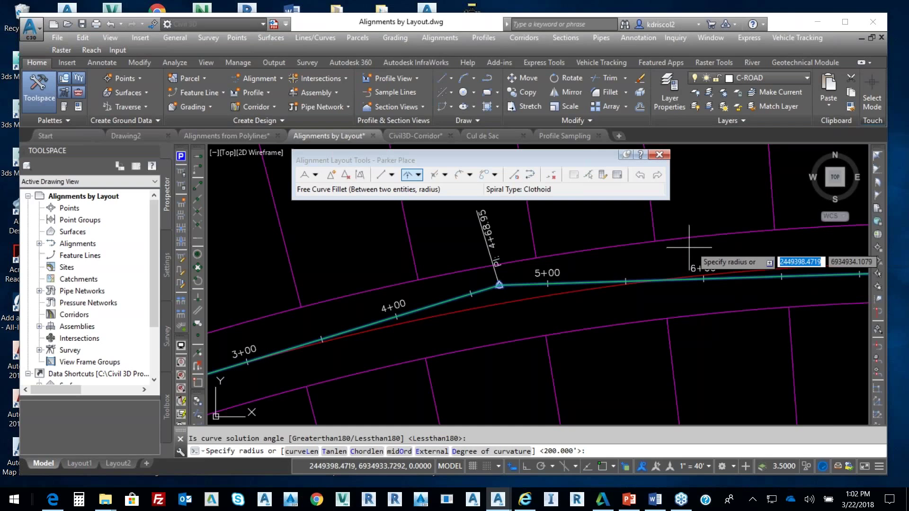
text(1200)
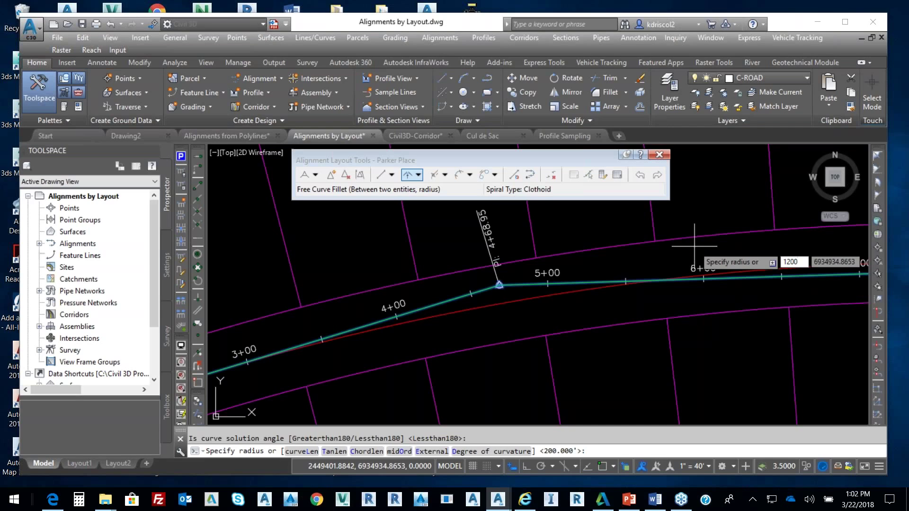
key(Return)
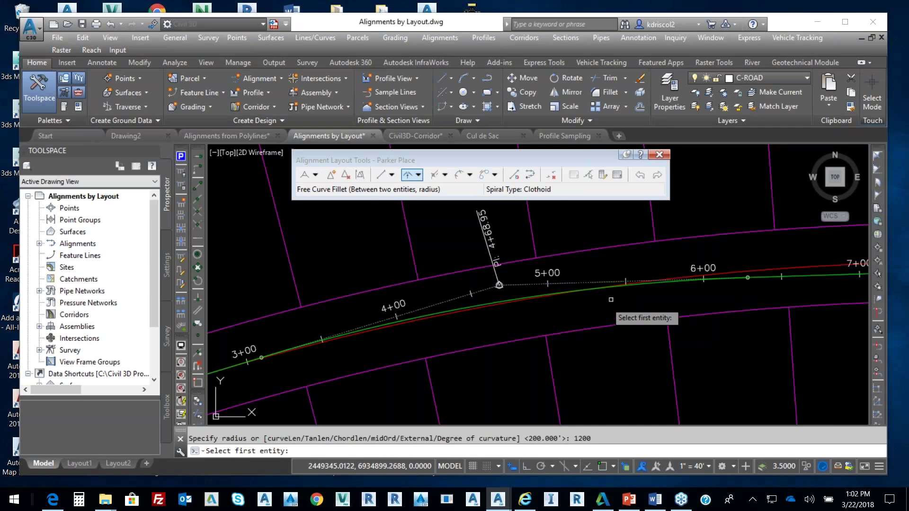
key(Return)
scroll(607, 293, down, 3)
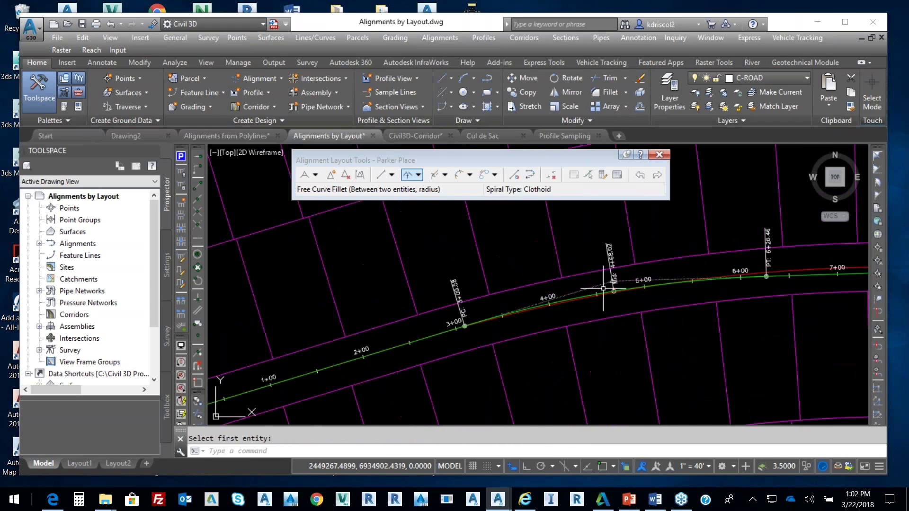
Move the PI at station 6+26.46 and the middle PI toward the road centre.
scroll(603, 289, up, 3)
key(Escape)
click(631, 288)
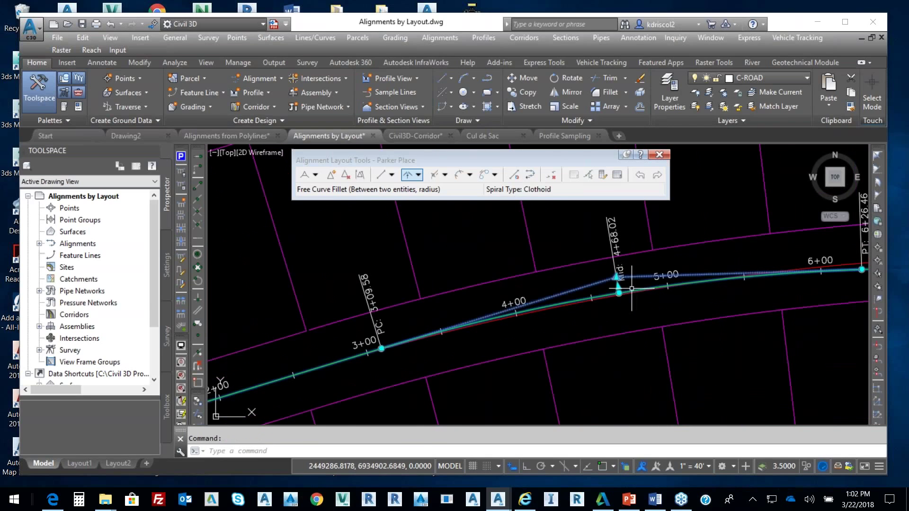
scroll(615, 294, down, 2)
scroll(453, 326, up, 2)
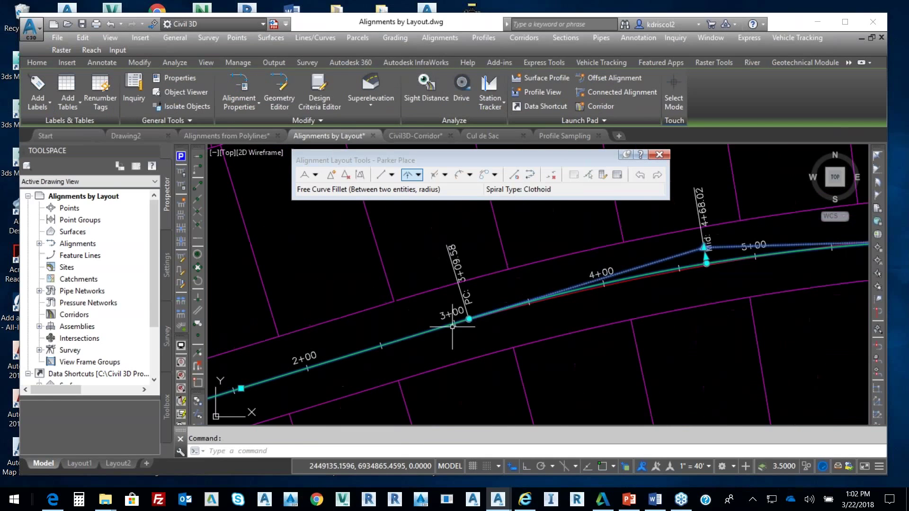
scroll(531, 307, down, 2)
scroll(526, 303, down, 2)
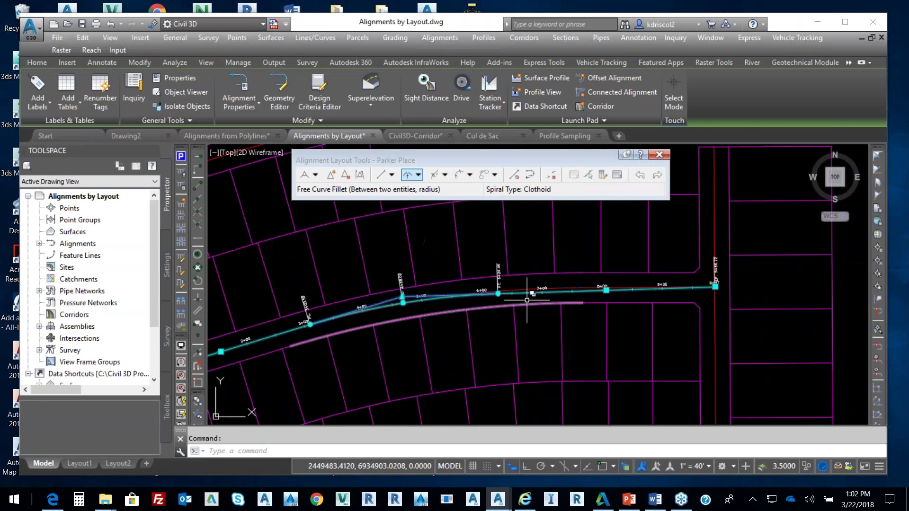
scroll(527, 300, up, 4)
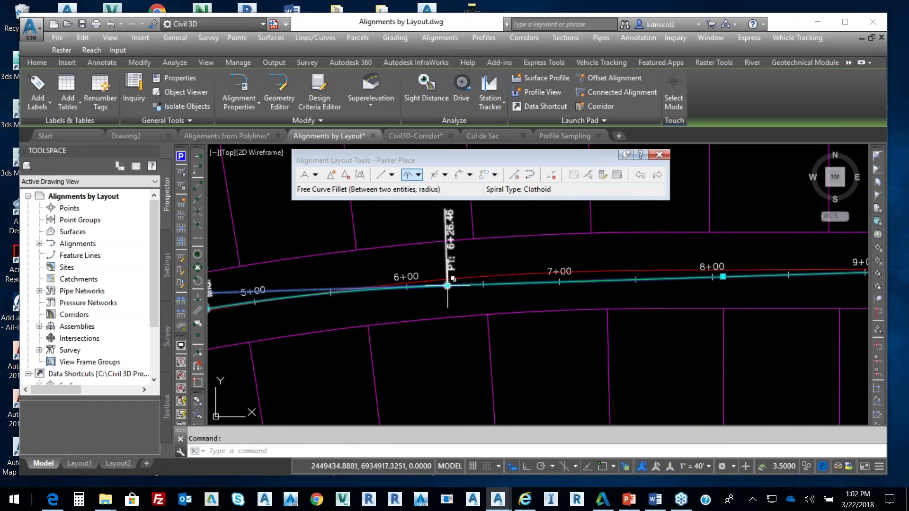
click(448, 285)
click(645, 264)
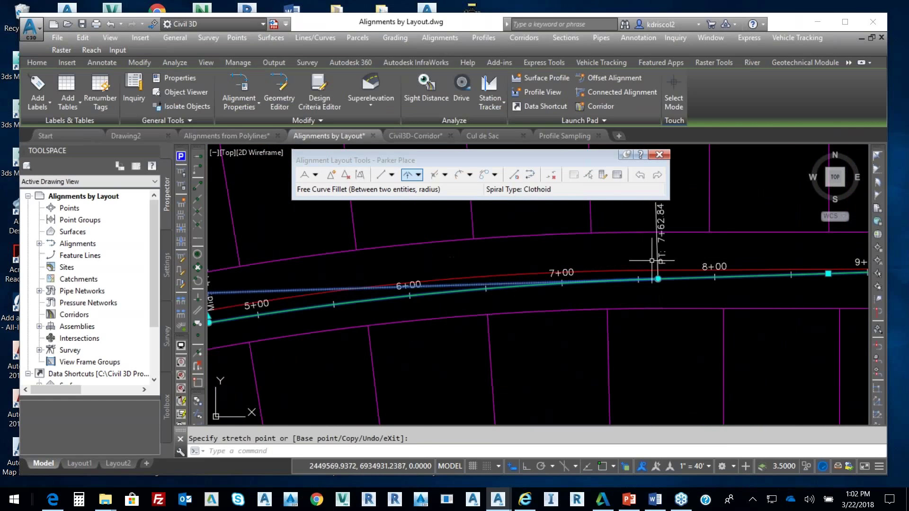
middle_drag(491, 300, 442, 283)
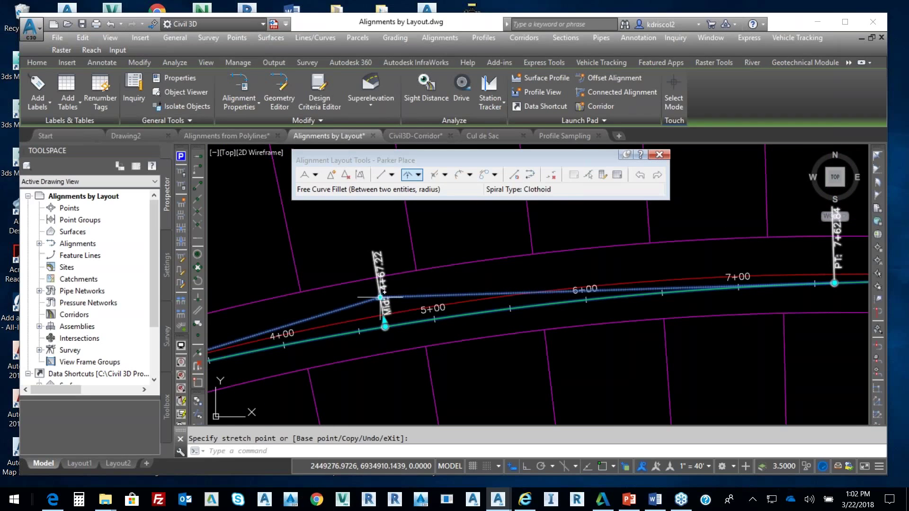
click(380, 296)
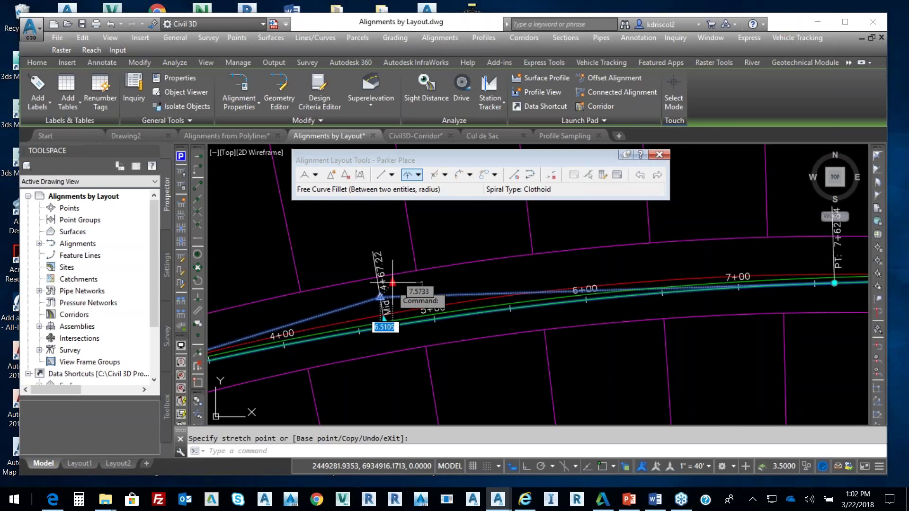
click(423, 254)
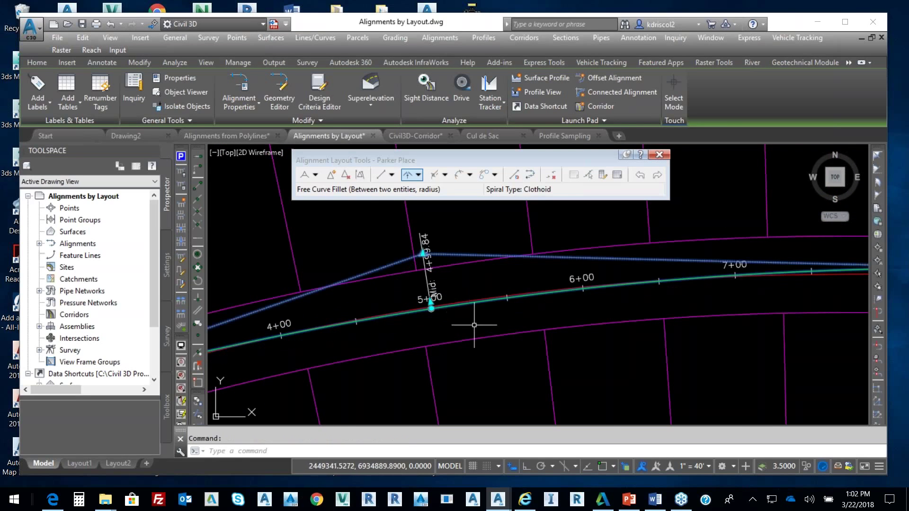
key(Escape)
Shift the point near station 1+00 and the PI near 5+00 onto the street's middle.
scroll(495, 305, down, 3)
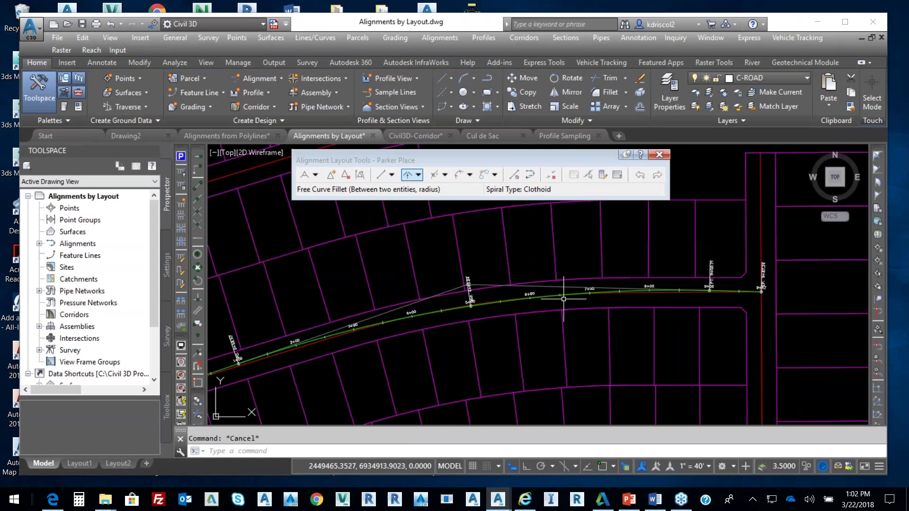
scroll(563, 299, down, 2)
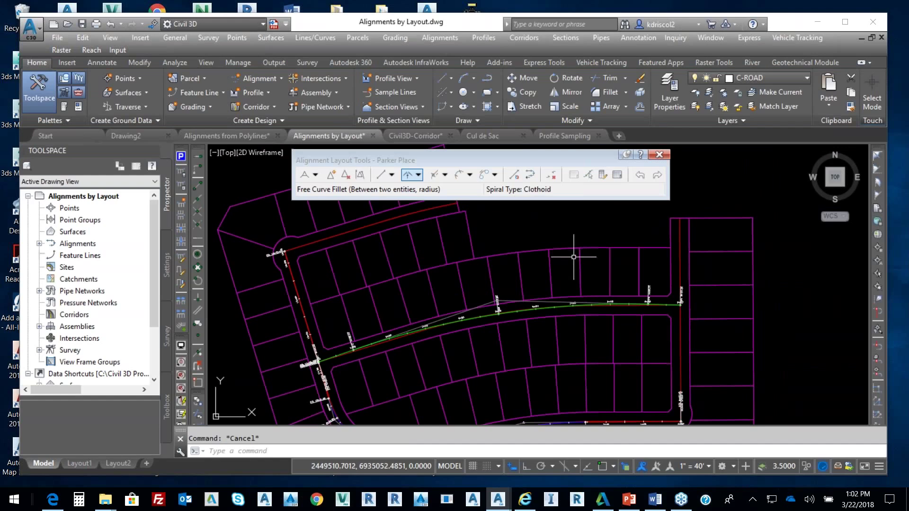
mouse_move(576, 254)
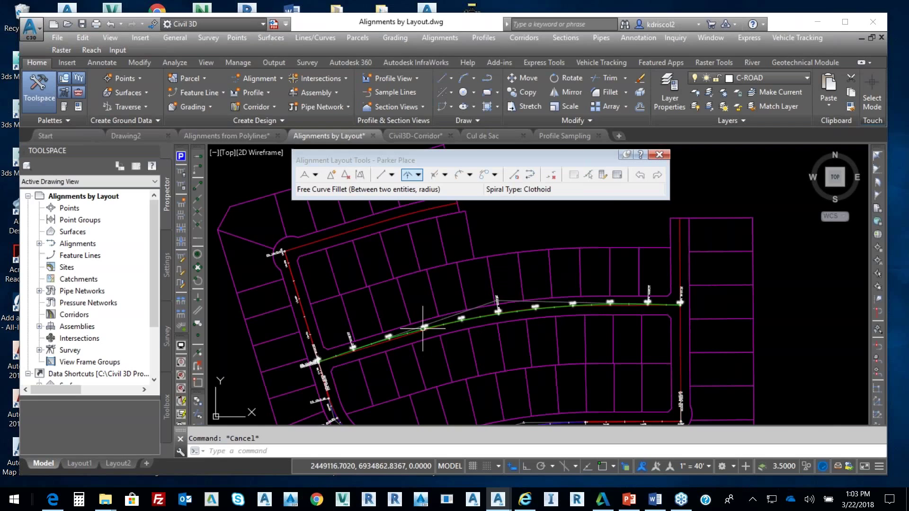
scroll(448, 328, up, 5)
click(396, 344)
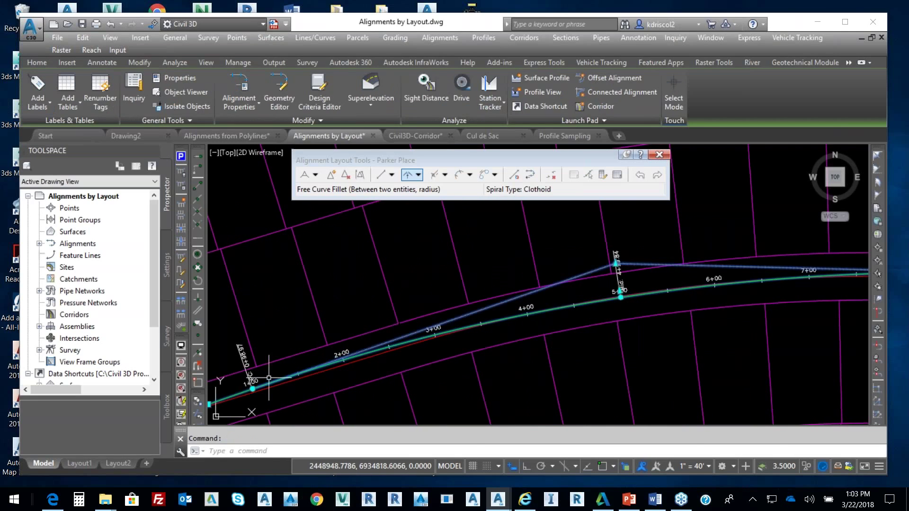
click(252, 389)
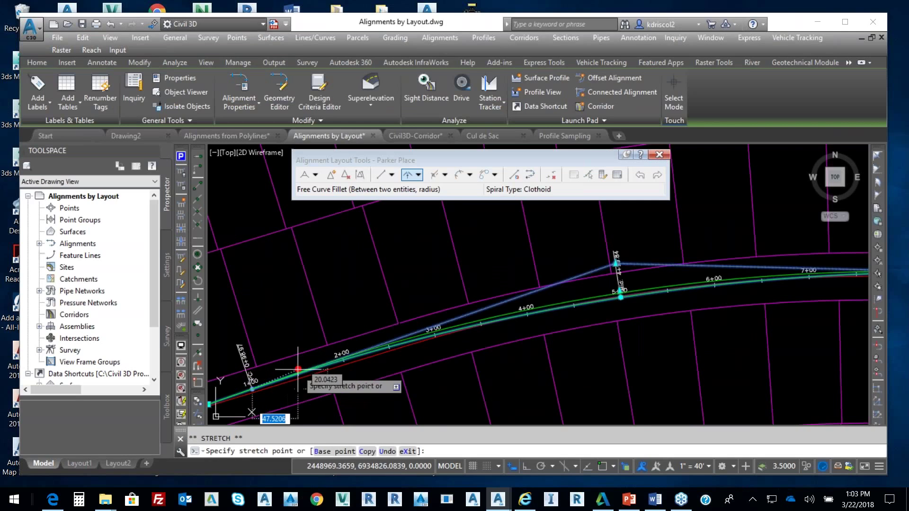
click(344, 369)
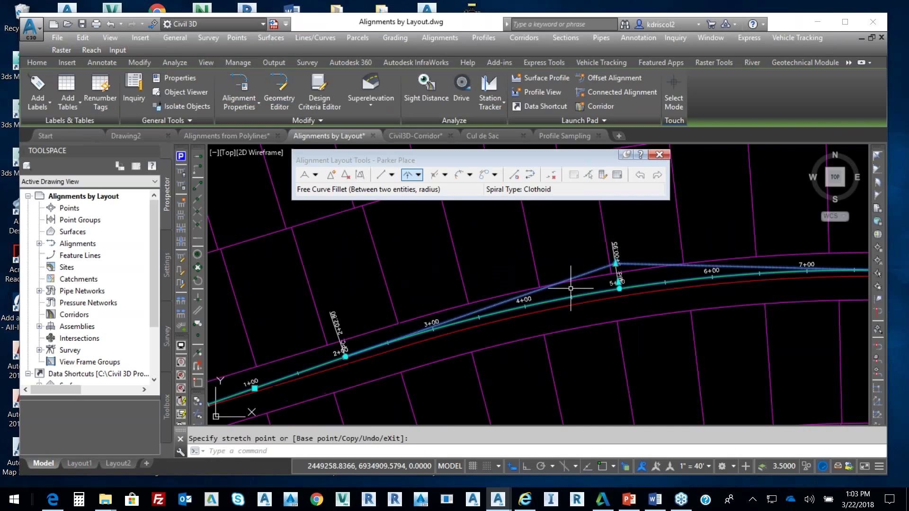
click(619, 288)
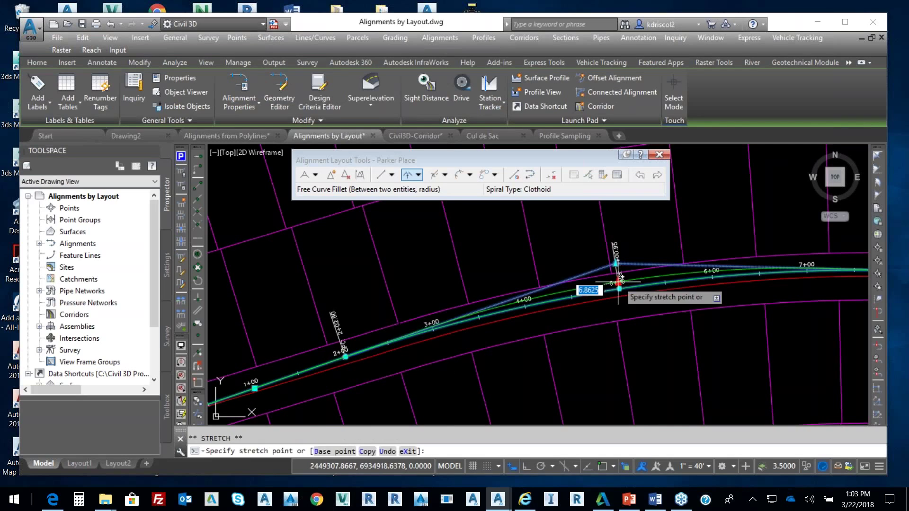
click(621, 296)
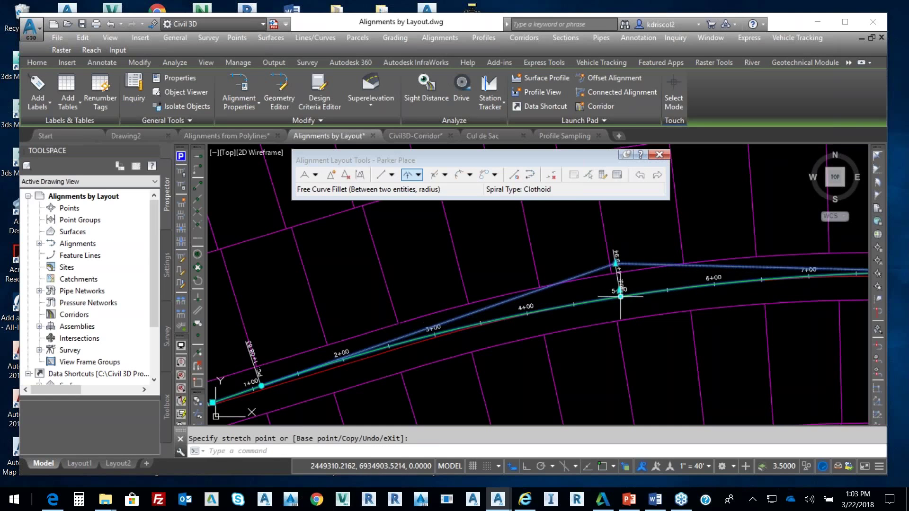
key(Escape)
scroll(554, 289, down, 5)
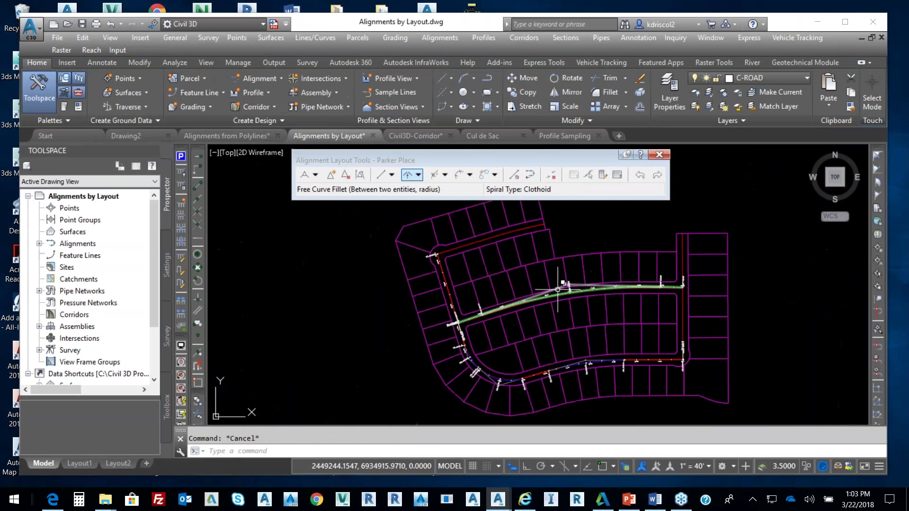
Pan to the northwest street and close the current Alignment Layout Tools toolbar.
middle_drag(571, 286, 571, 323)
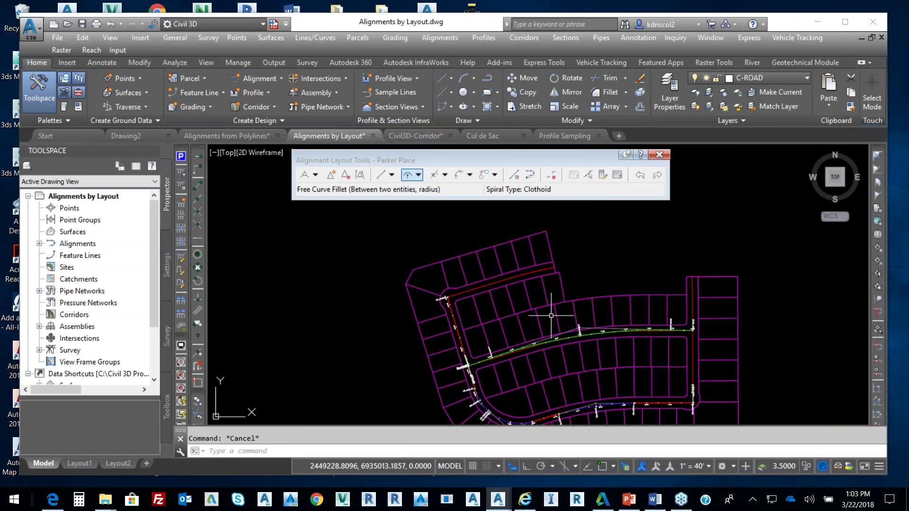
scroll(483, 317, up, 4)
middle_drag(469, 282, 469, 316)
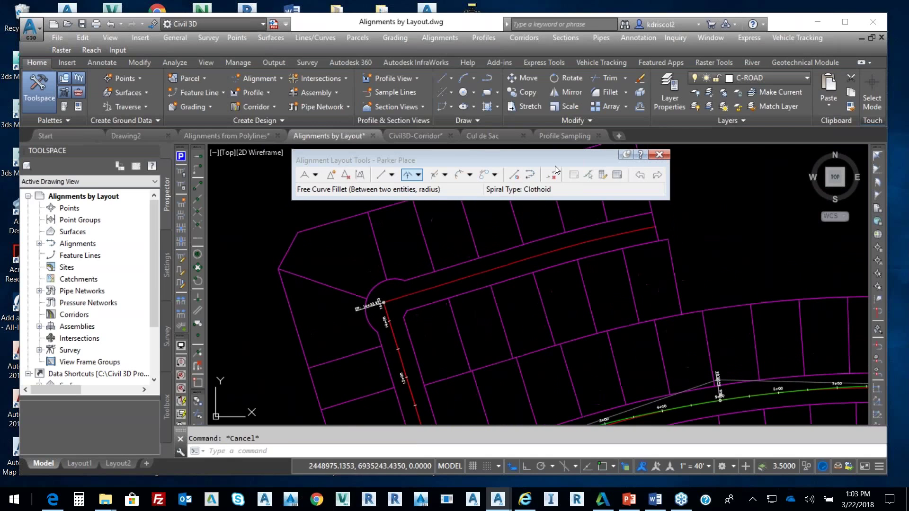
click(659, 156)
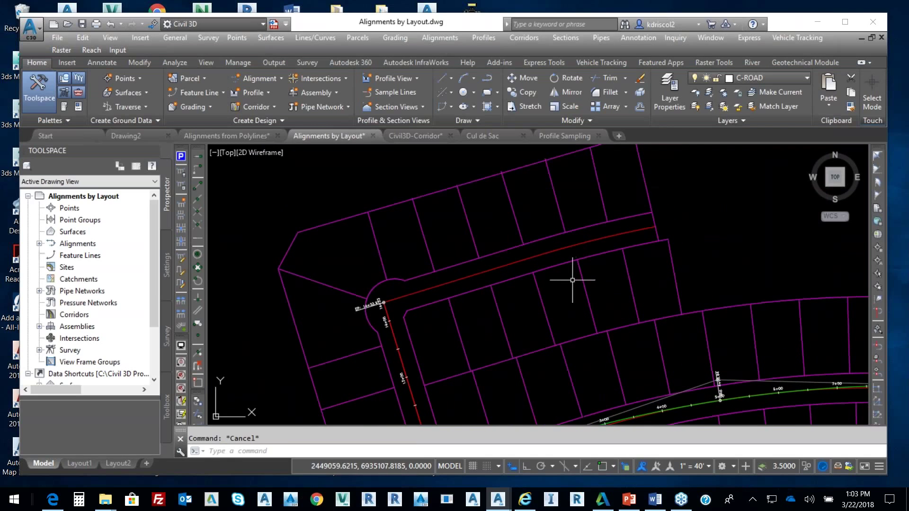
Select the Parker Place alignment, edit its geometry, and show the Alignment Layout Parameters window.
middle_drag(636, 279, 546, 224)
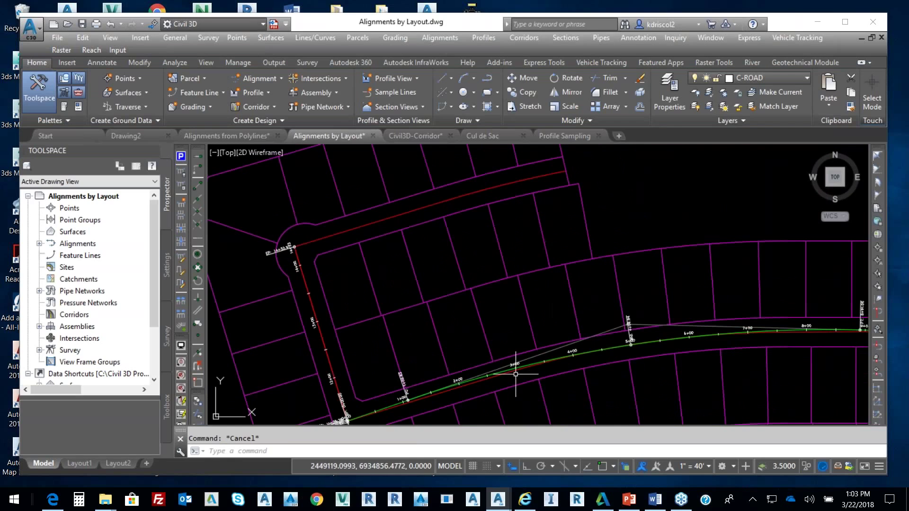
click(497, 373)
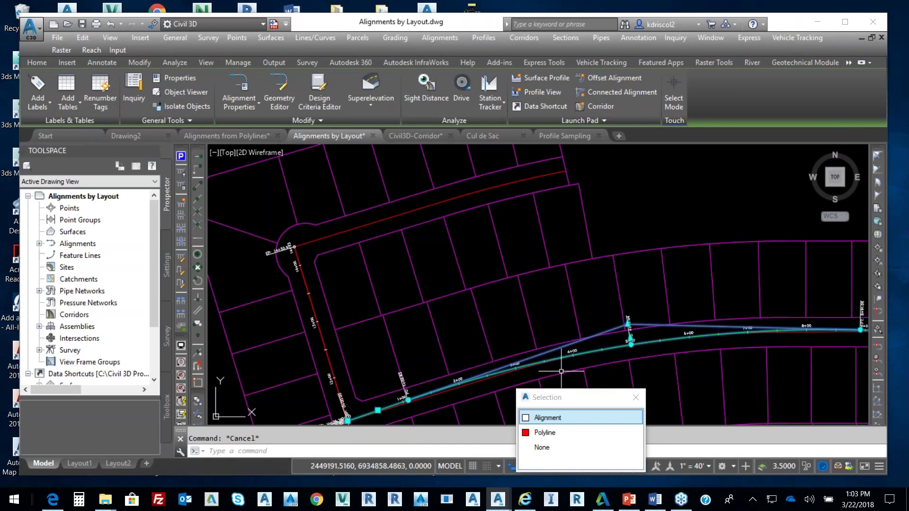
click(563, 419)
right_click(670, 307)
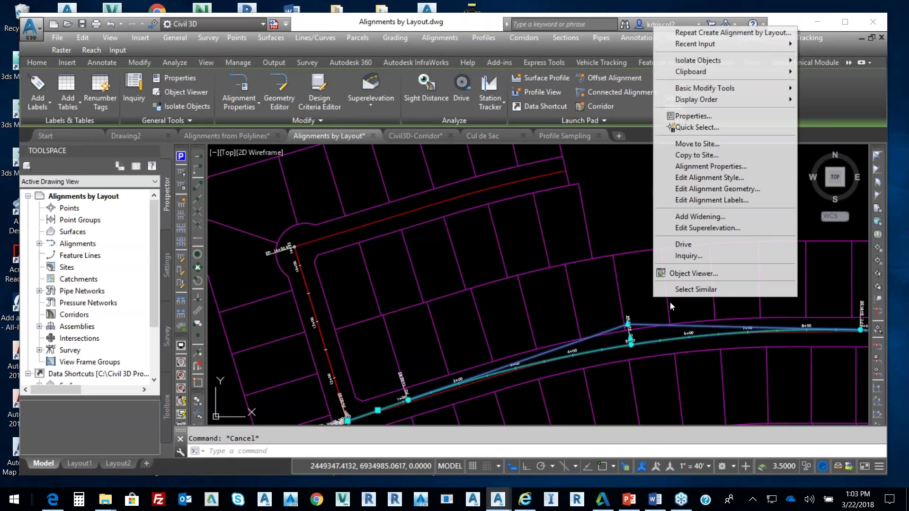
click(744, 189)
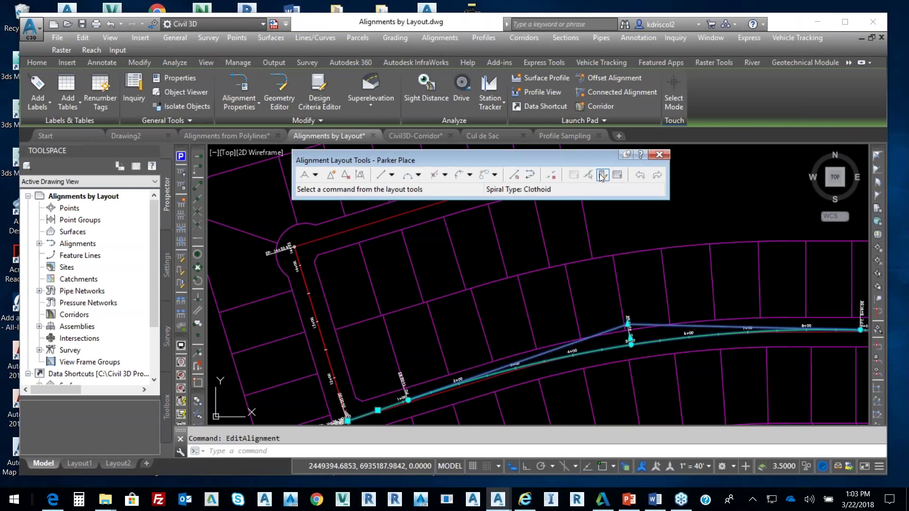
click(603, 175)
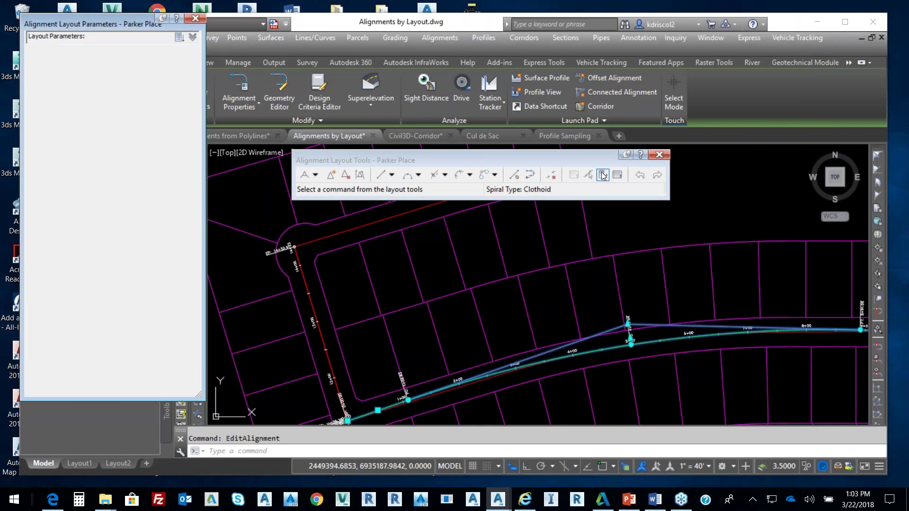
Pick the Parker Place curve and set its radius to 1500'.
click(589, 175)
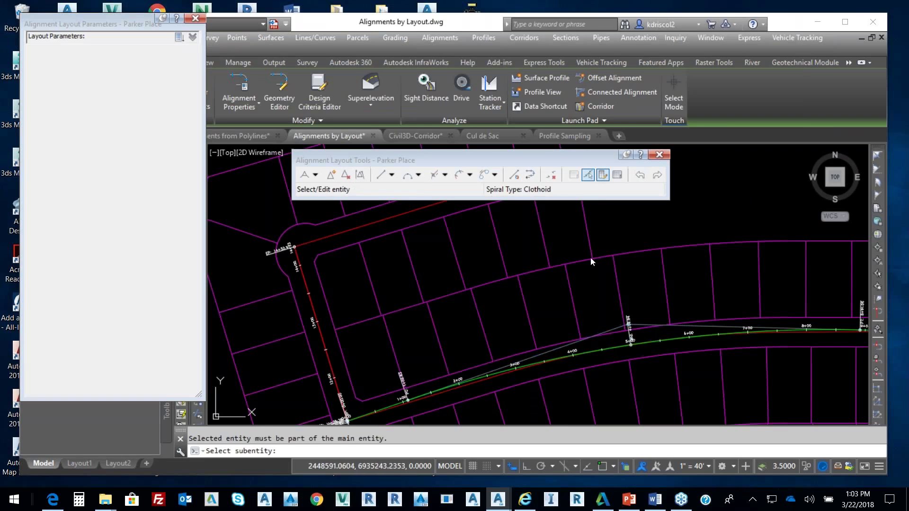
click(534, 361)
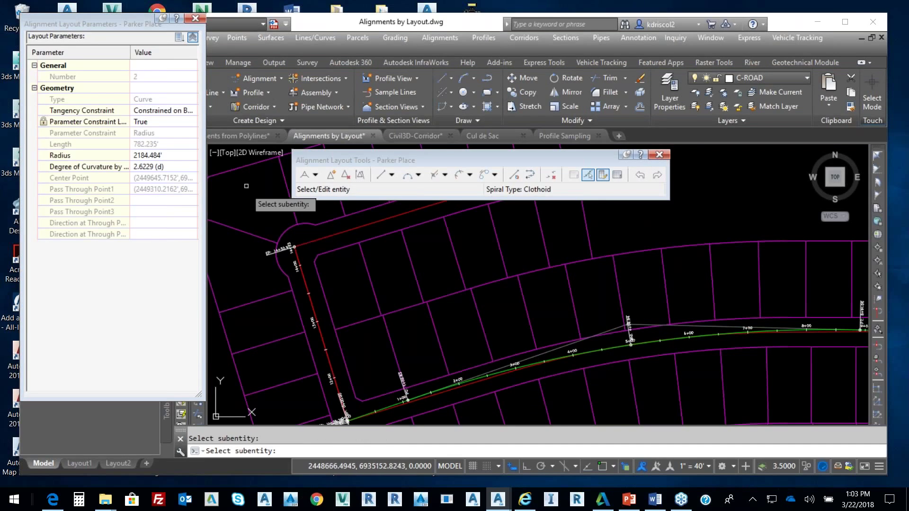
click(180, 155)
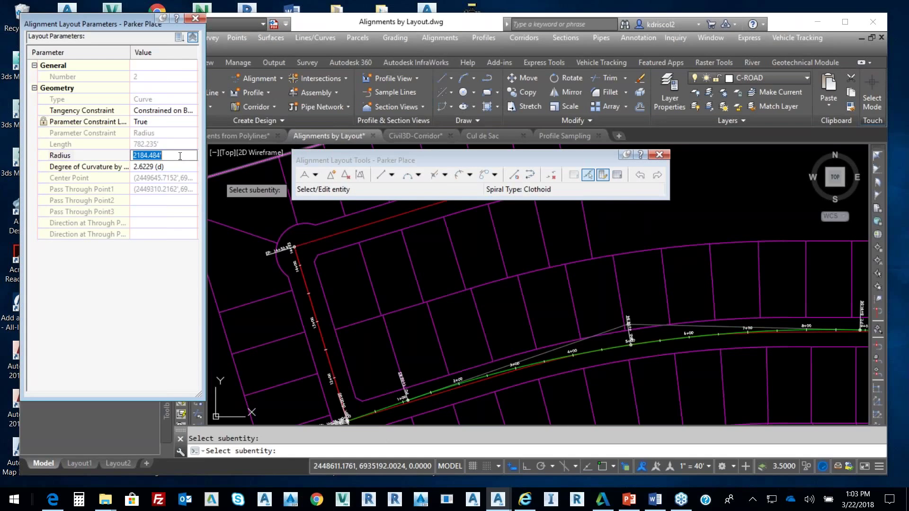
text(1500)
key(Return)
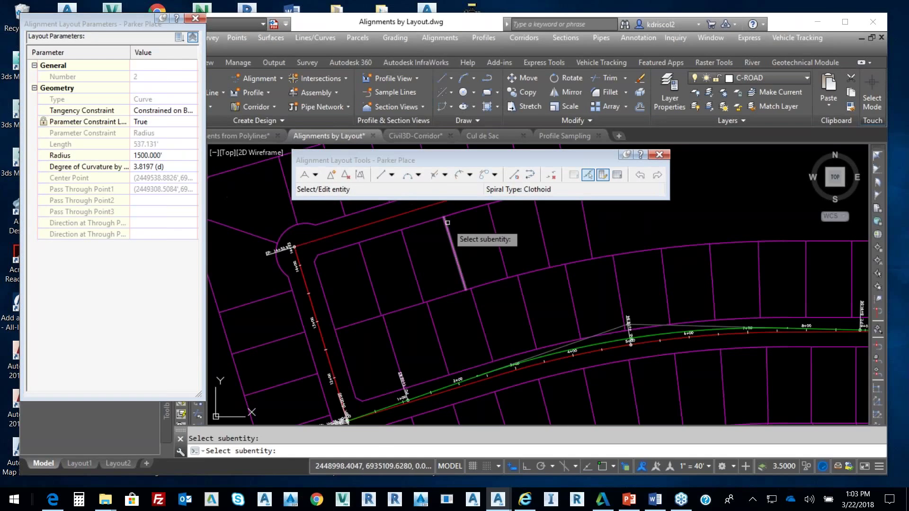
Grip-edit the Parker Place PI to a new position to reshape the alignment.
key(Escape)
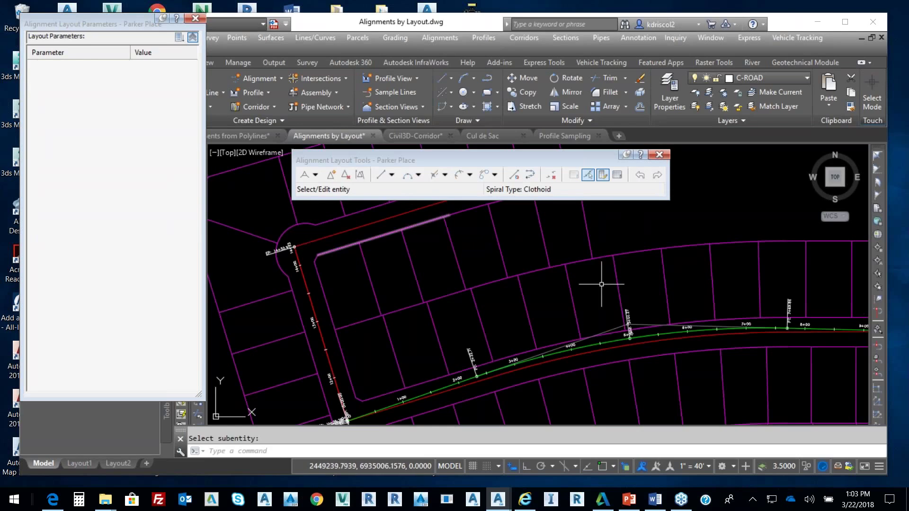
click(617, 340)
click(632, 326)
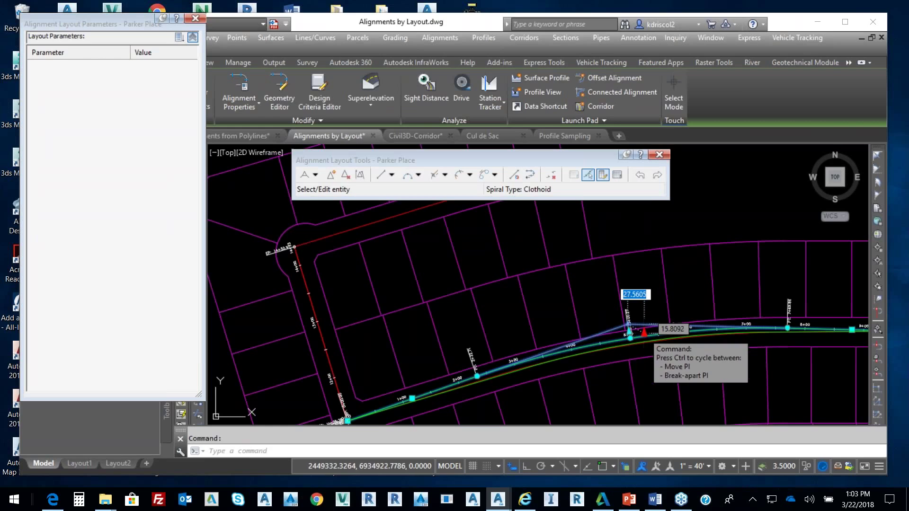
click(645, 334)
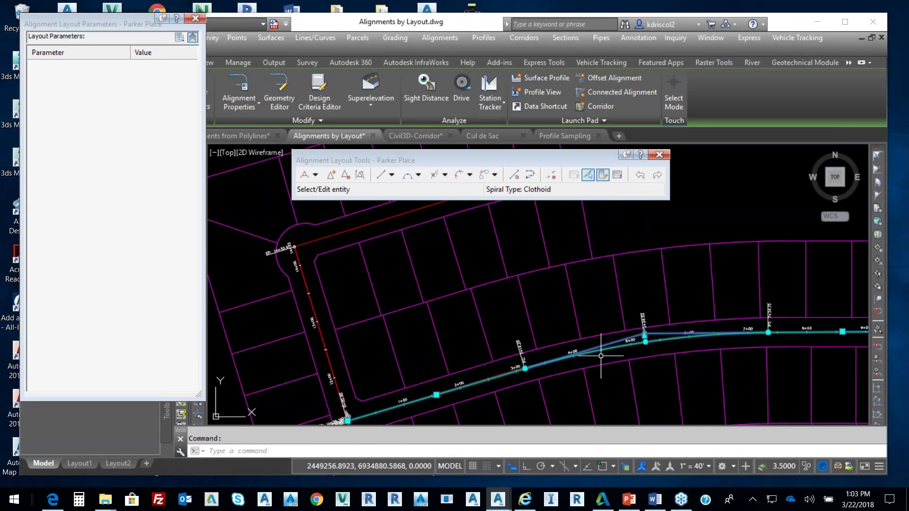
key(Escape)
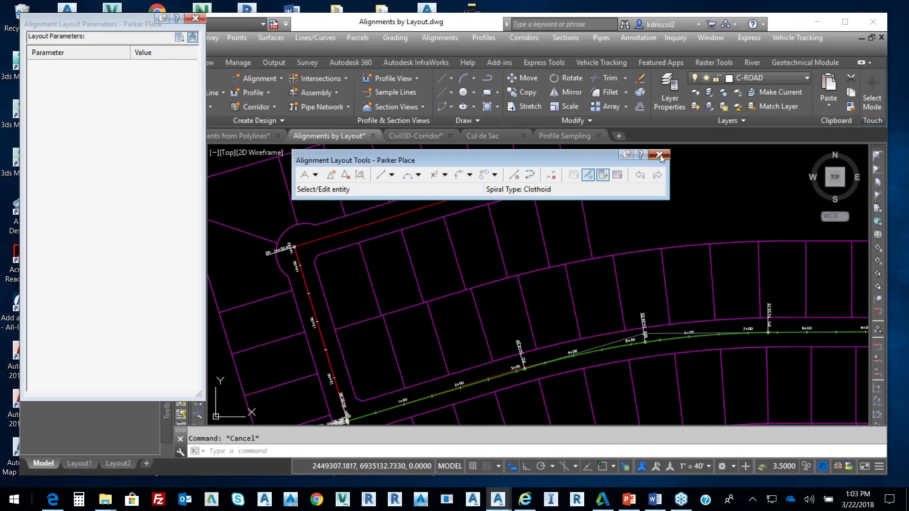
Close the Parker Place layout tools and pan to the cul-de-sac street.
click(659, 155)
scroll(582, 305, down, 3)
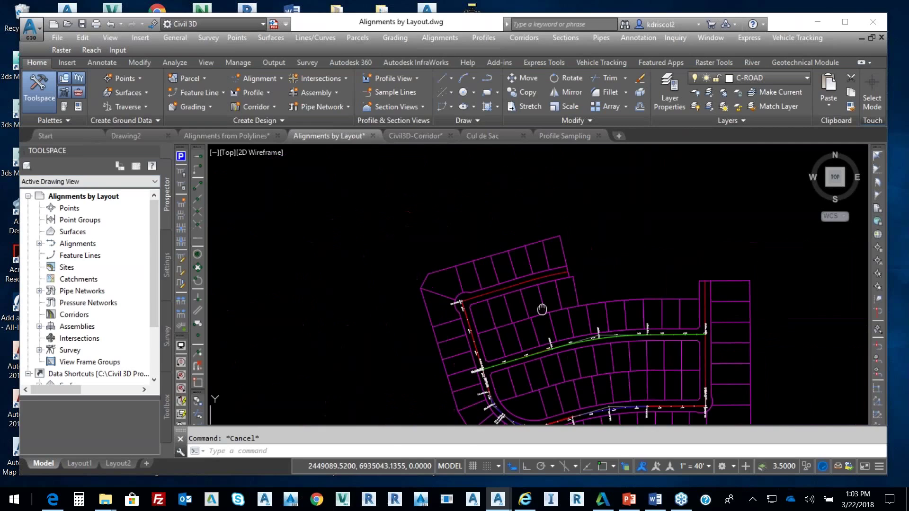
scroll(517, 304, up, 3)
middle_drag(492, 303, 459, 298)
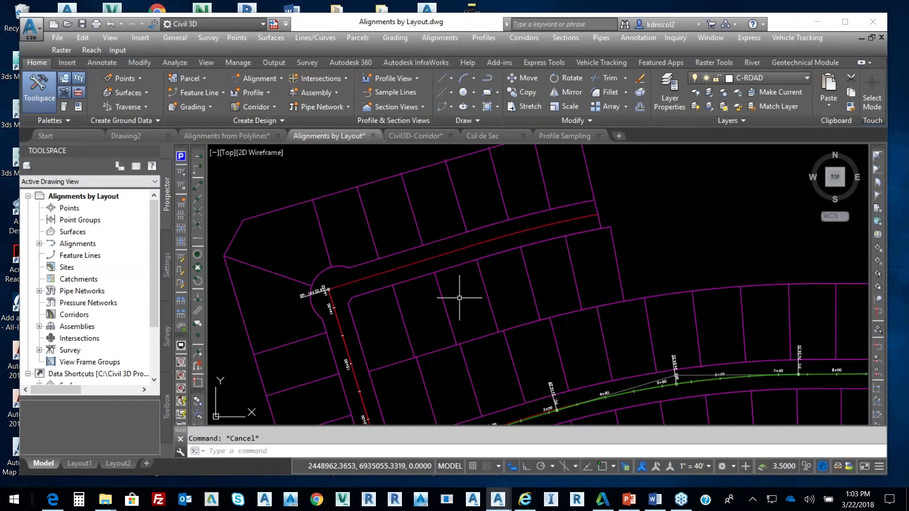
mouse_move(459, 298)
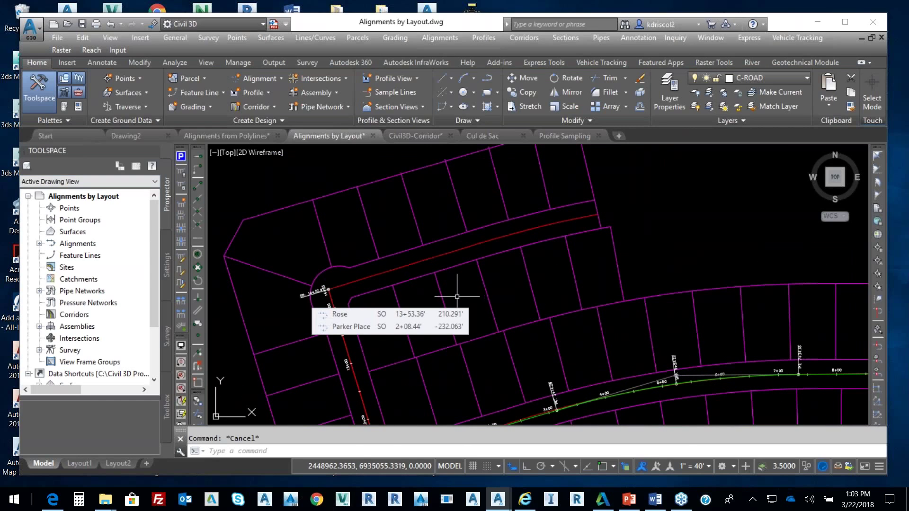
Cancel an attempted alignment-from-objects and centerline polyline selection, then open the Alignments menu.
click(272, 77)
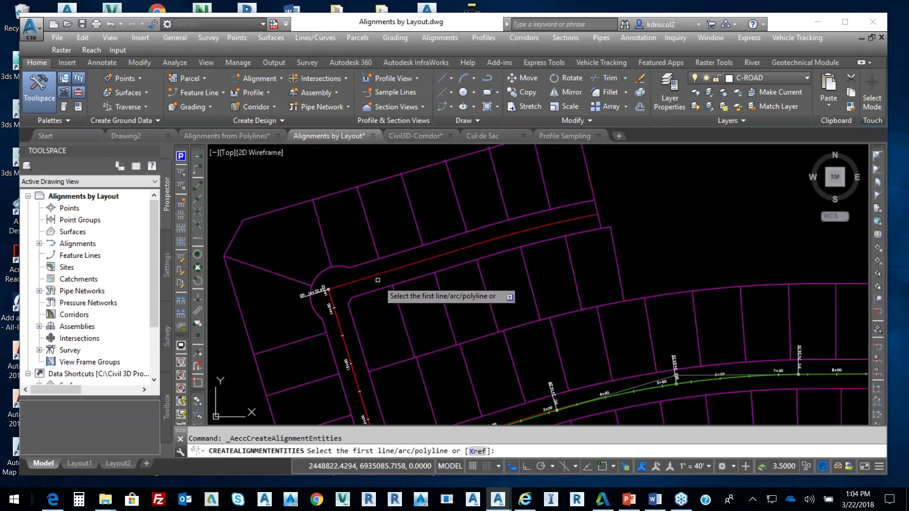
key(Escape)
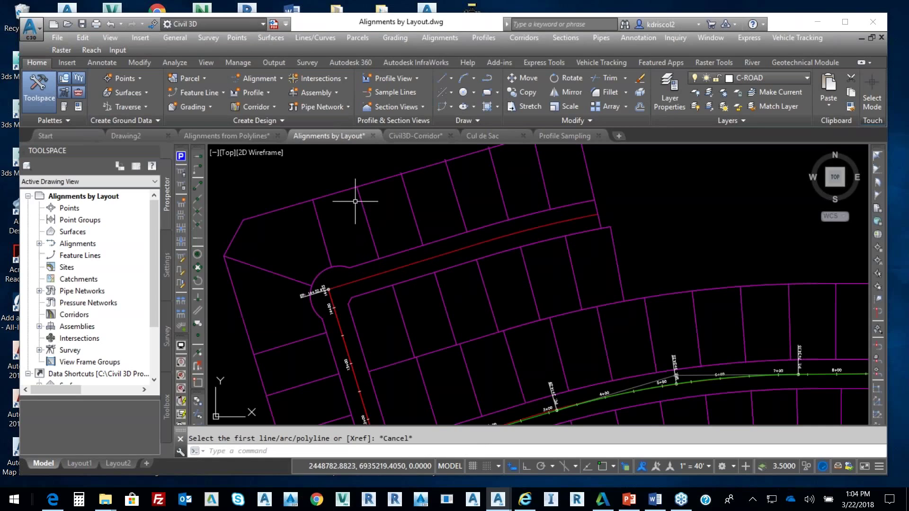
click(438, 258)
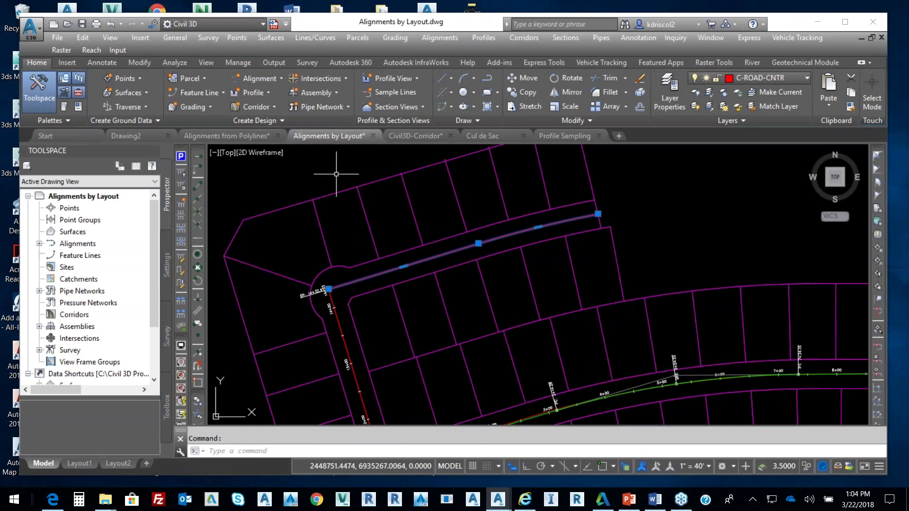
key(Escape)
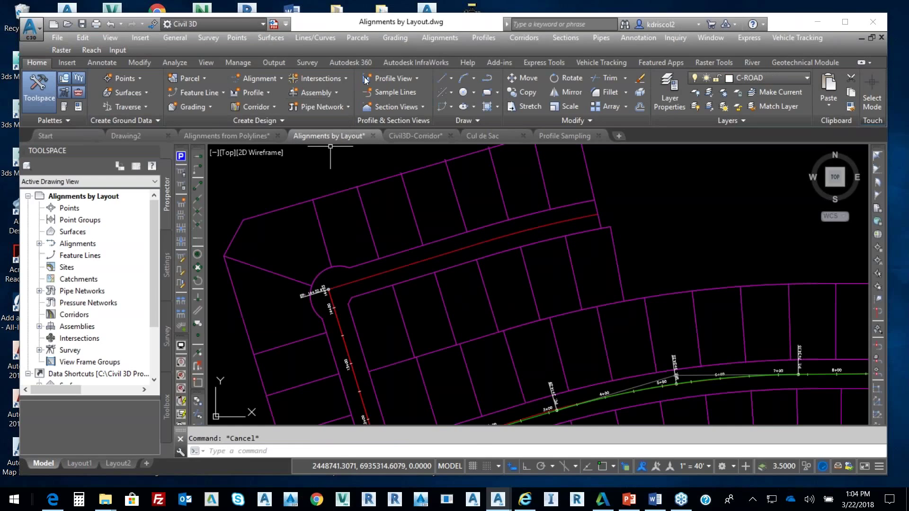
click(428, 41)
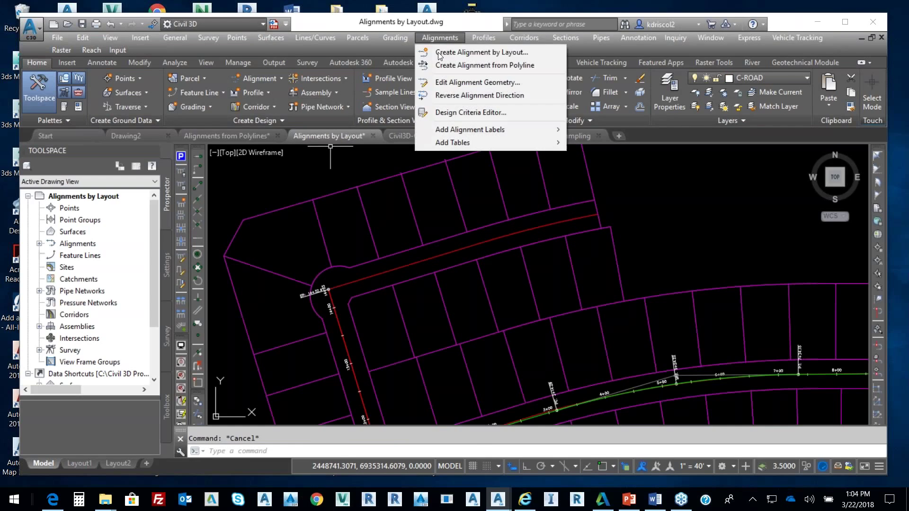
Create a new alignment by layout named 'Mary Park Place'.
click(464, 52)
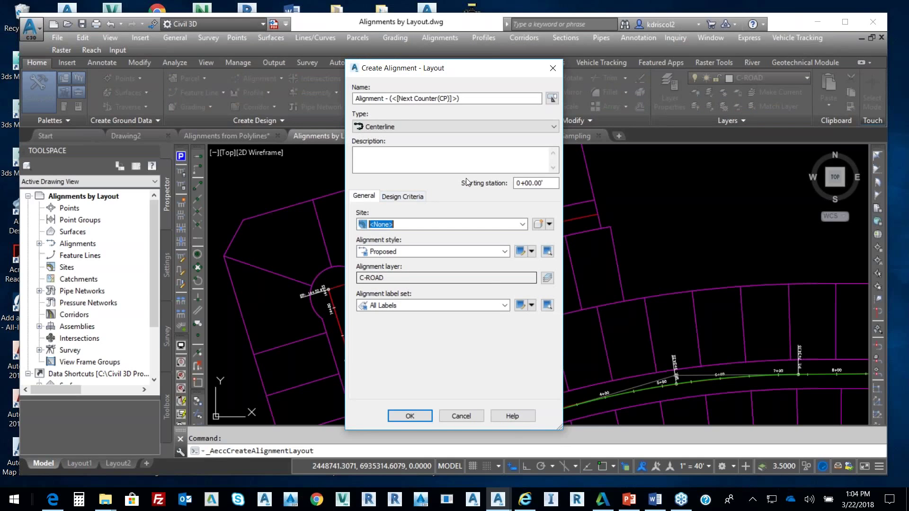
drag(479, 96, 353, 99)
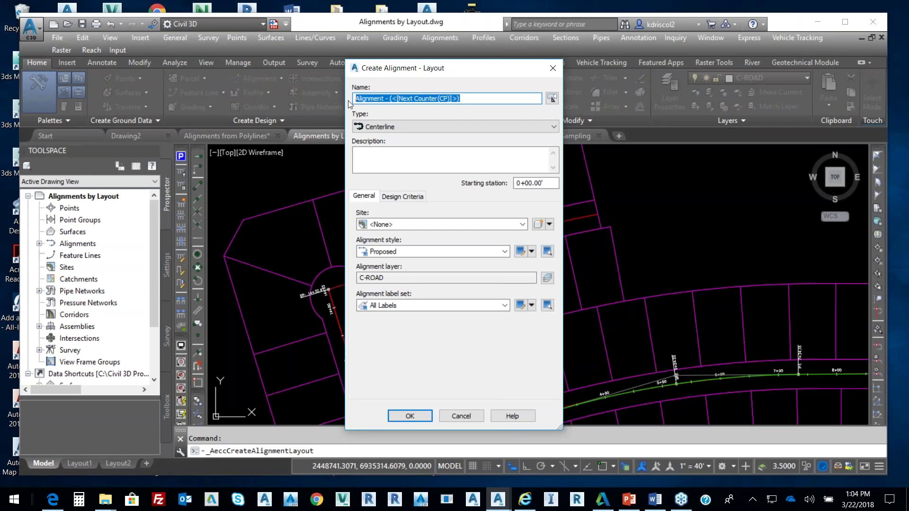
text(Mary Park Place)
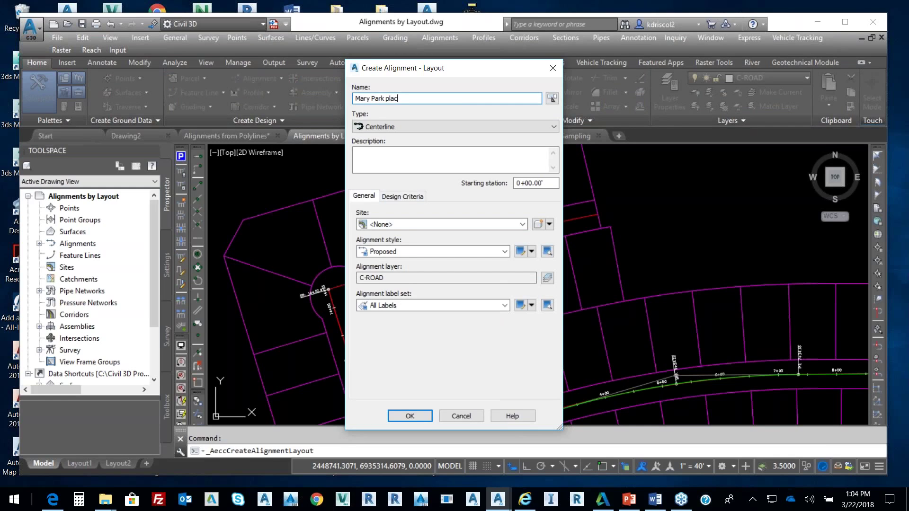
click(387, 99)
key(Delete)
text(P)
click(420, 416)
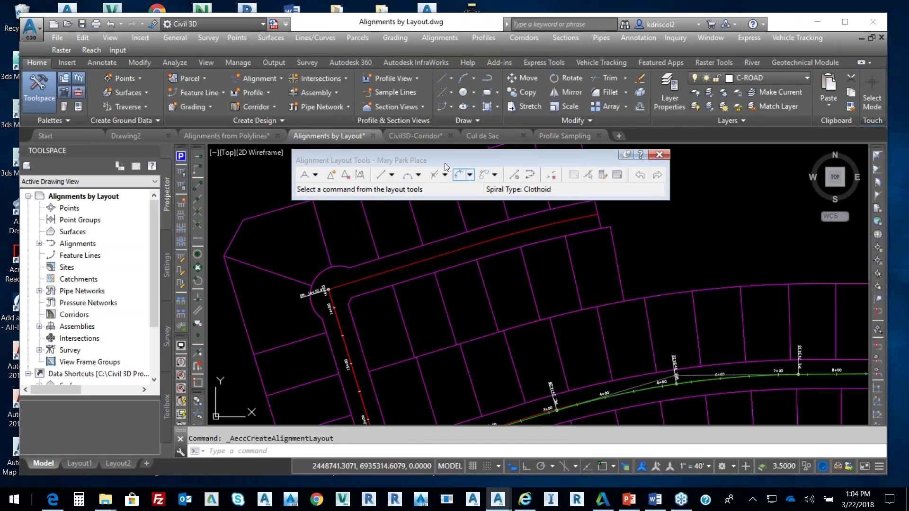
Choose the tangent-tangent layout option without curves.
click(315, 174)
click(315, 175)
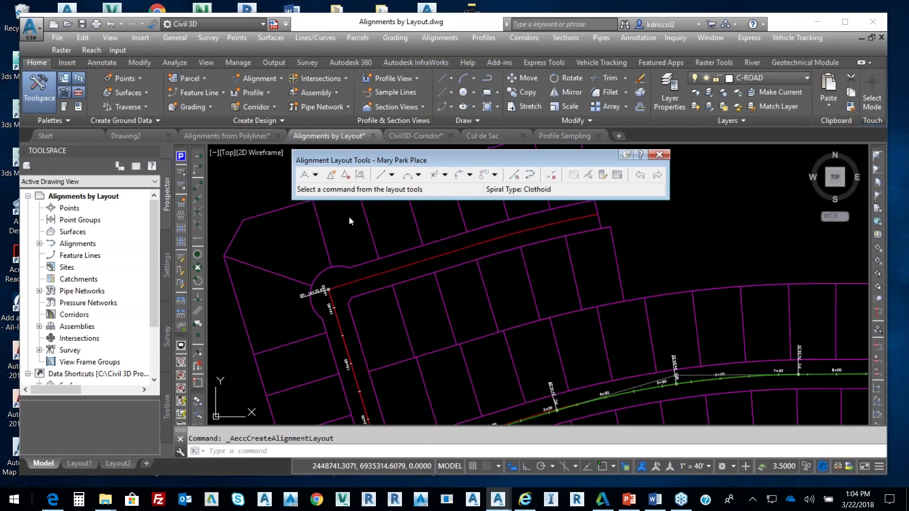
click(317, 179)
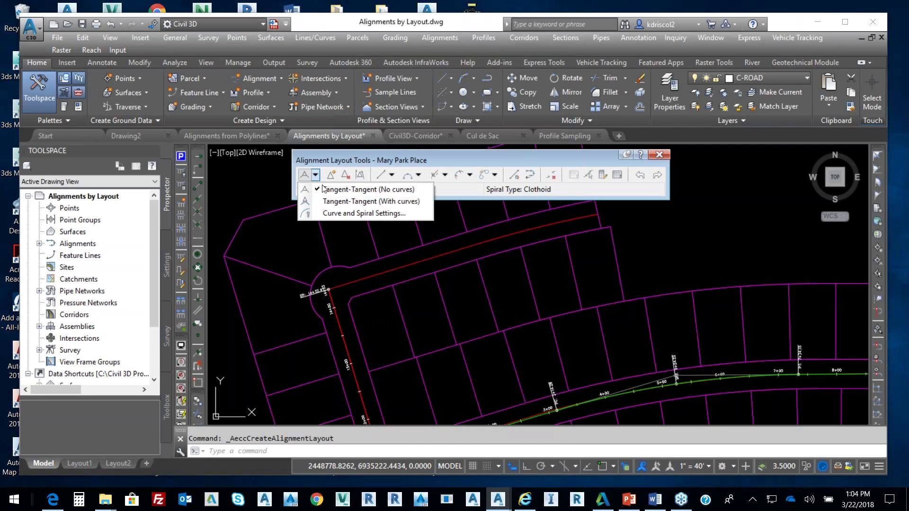
click(328, 204)
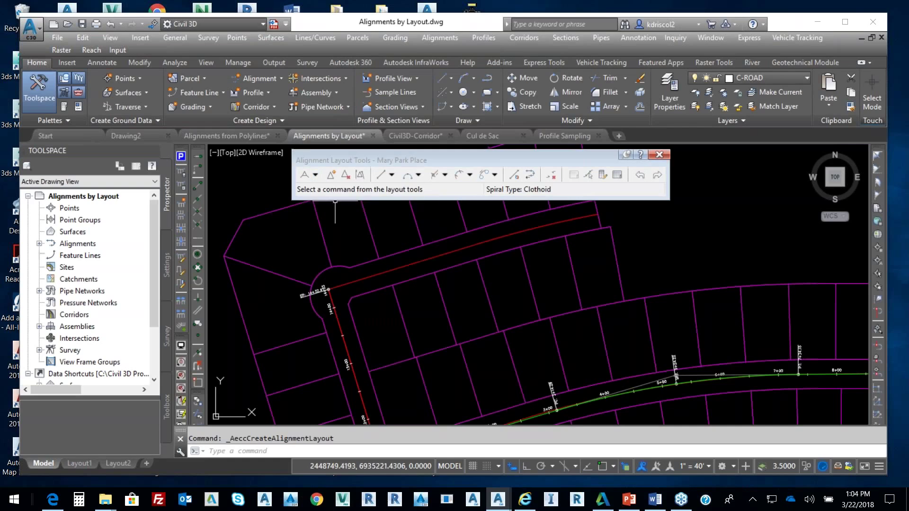
click(315, 175)
click(364, 190)
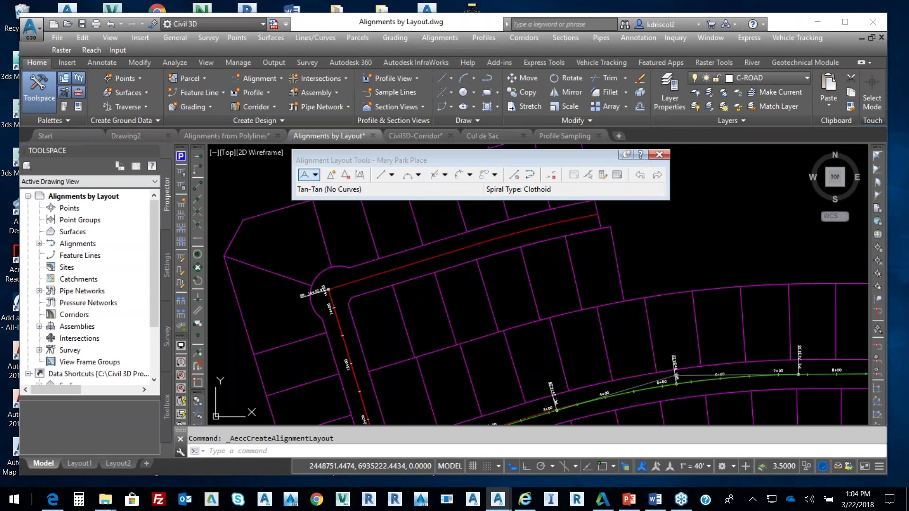
Snap tangents from the cul-de-sac end through the red line's end to the last endpoint.
click(198, 185)
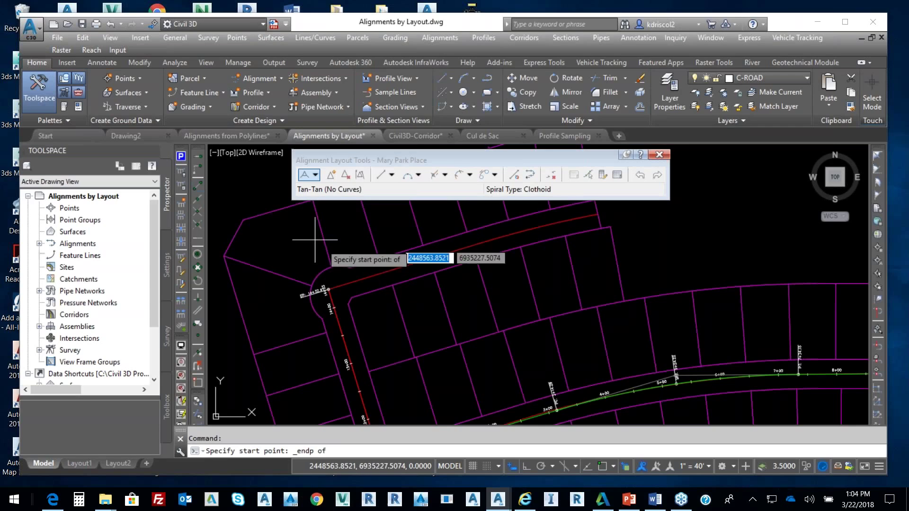
click(328, 288)
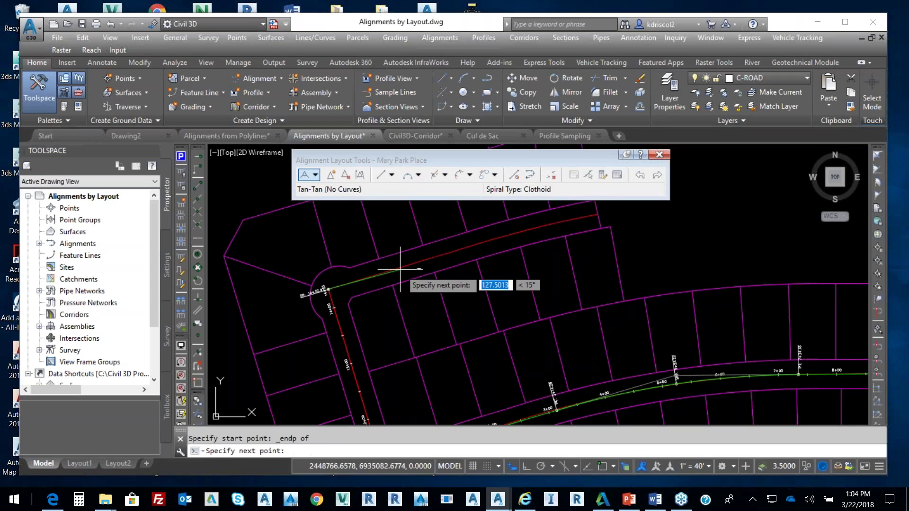
click(198, 185)
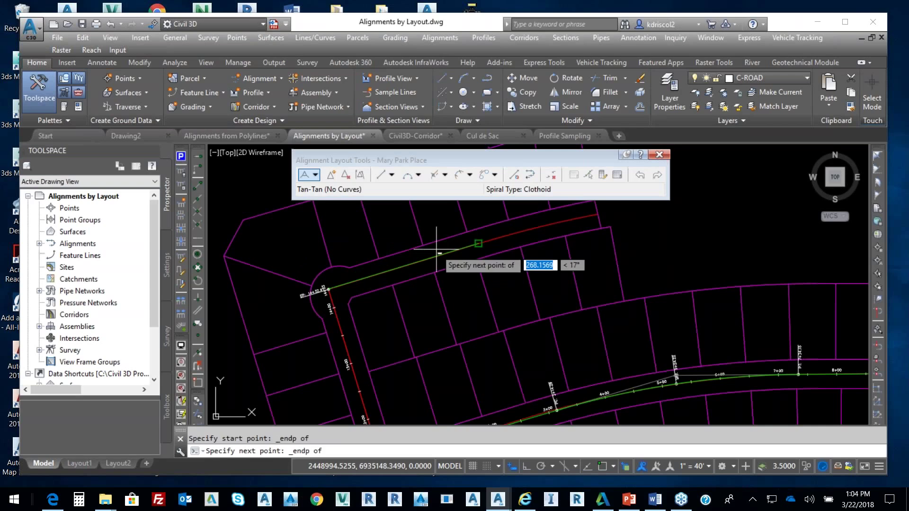
click(471, 234)
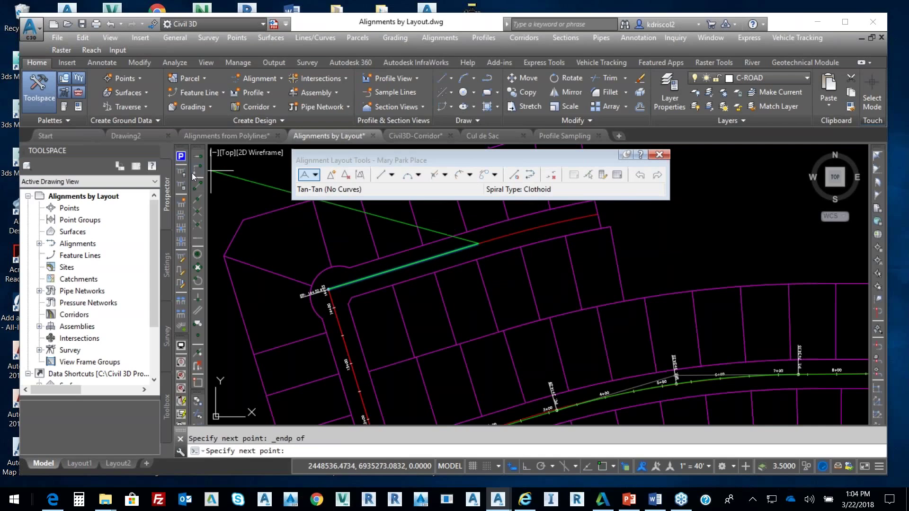
click(198, 190)
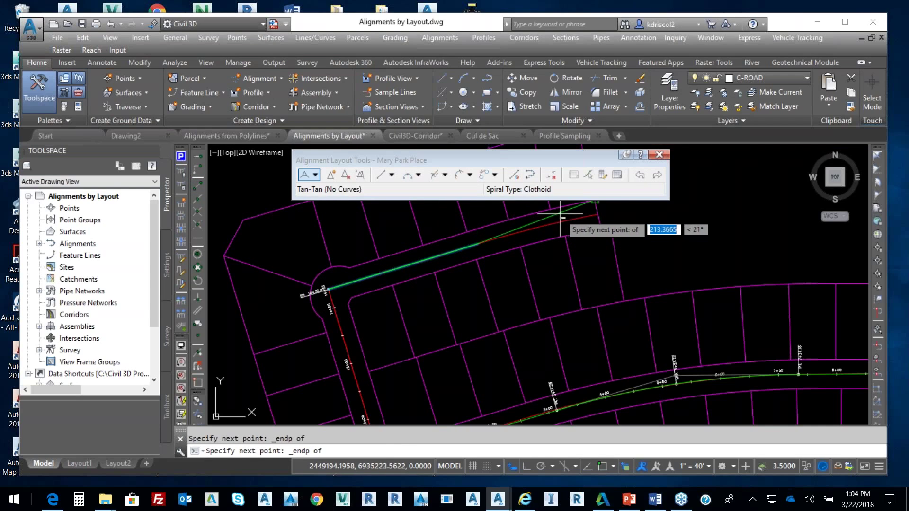
click(581, 221)
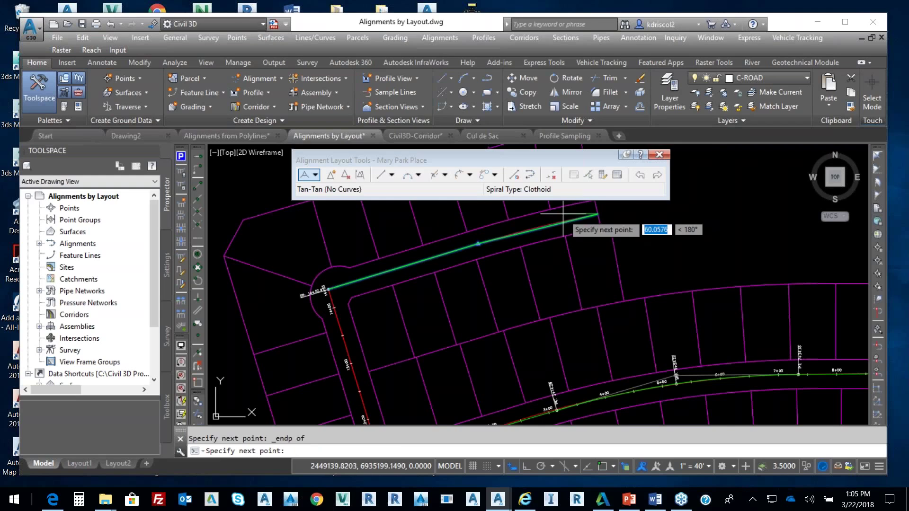
key(Return)
scroll(523, 235, up, 3)
scroll(500, 236, up, 3)
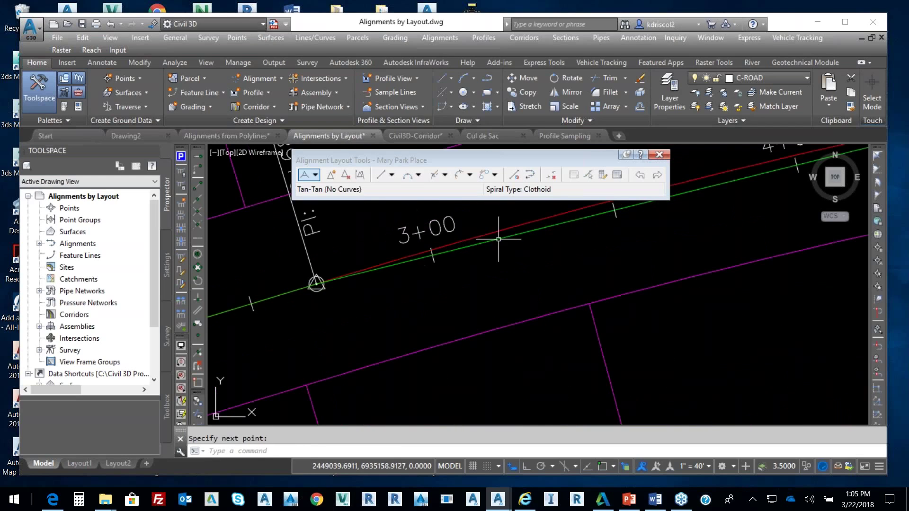
Insert a new PI between stations 3+00 and 4+00 on Mary Park Place.
middle_drag(501, 239, 325, 305)
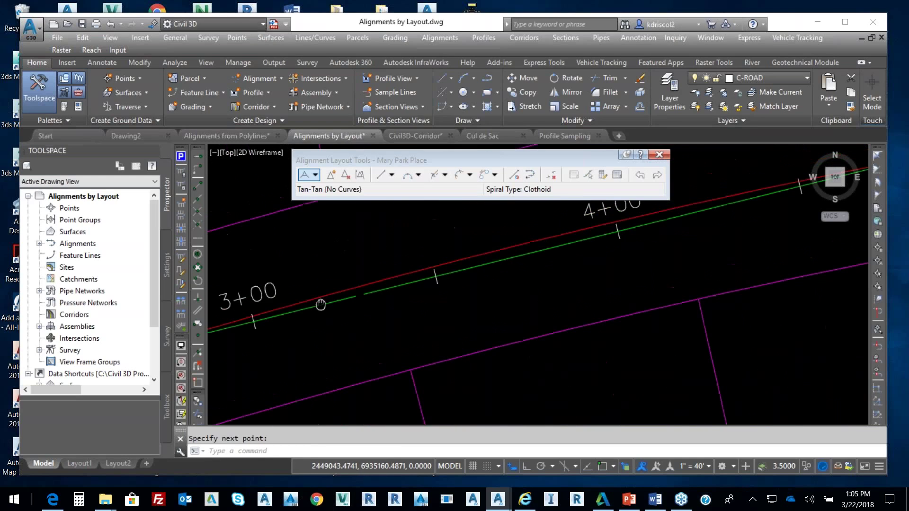
click(331, 175)
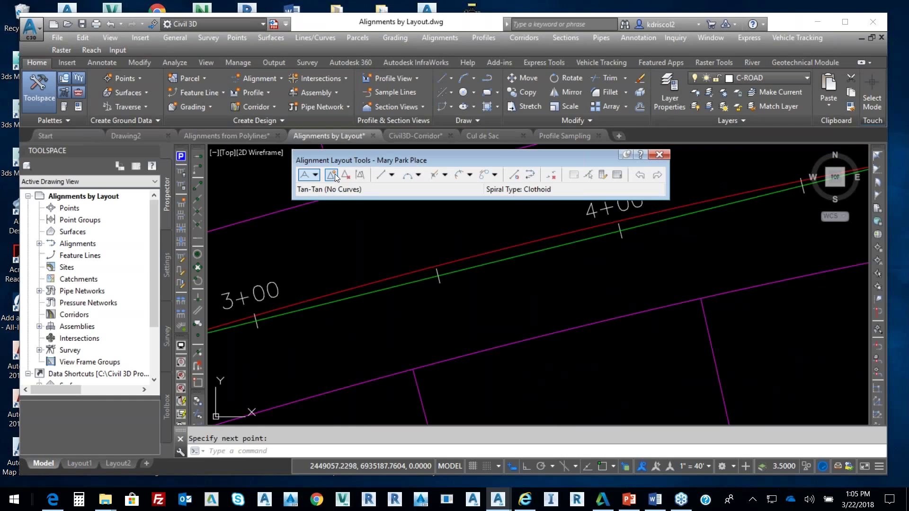
click(533, 232)
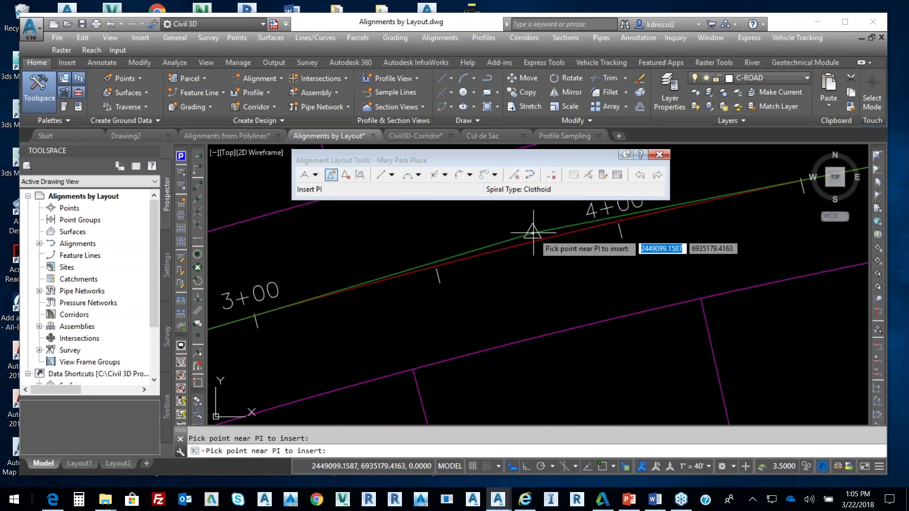
key(Return)
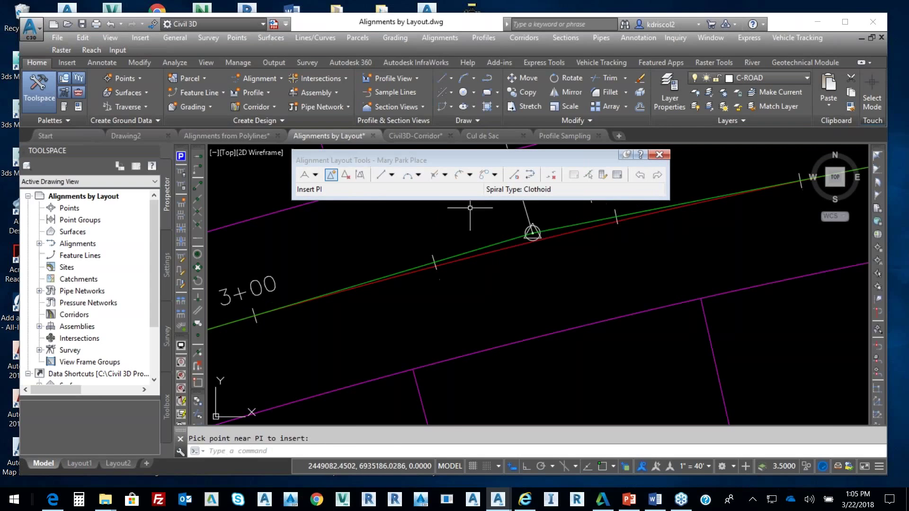
Add a free curve fillet between the two tangents, under 180 degrees, with 200' radius.
click(418, 175)
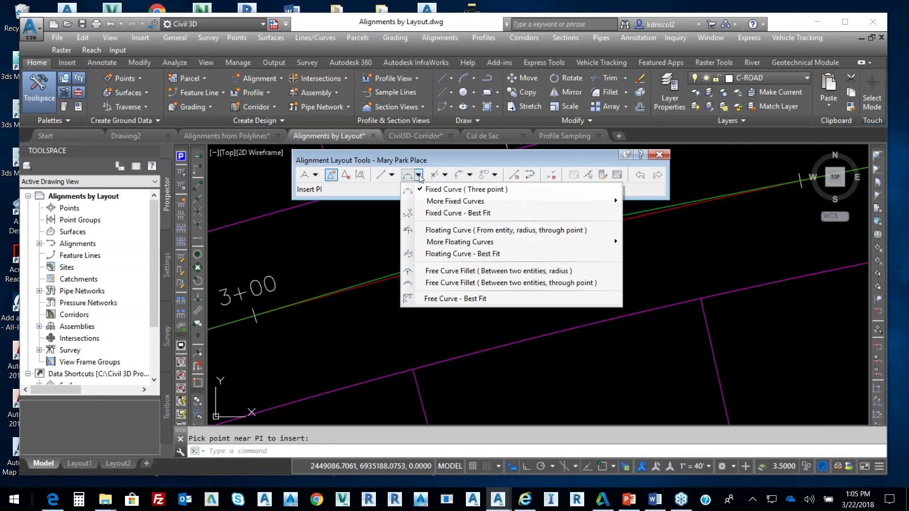
click(444, 273)
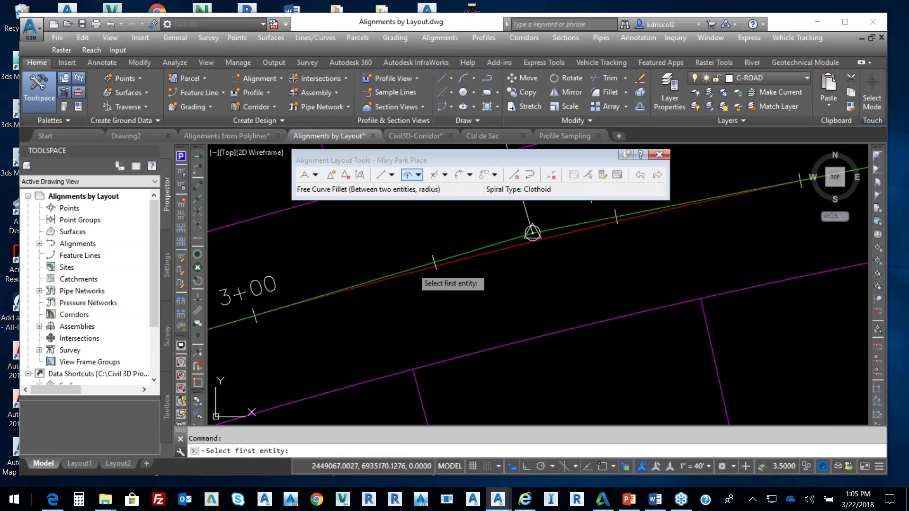
click(412, 267)
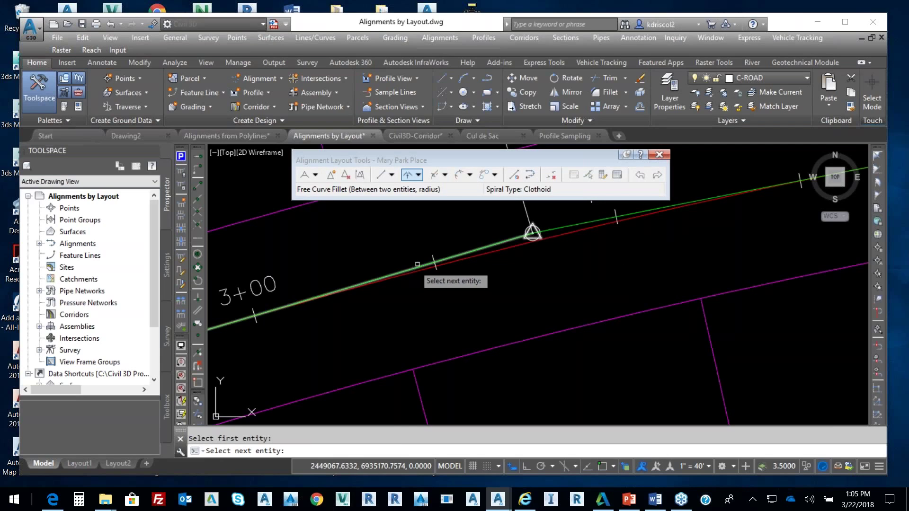
click(636, 211)
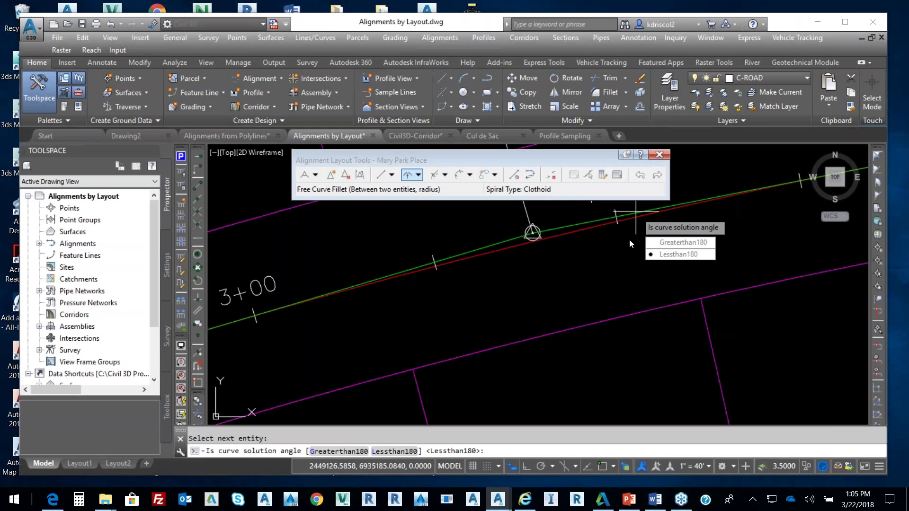
click(678, 254)
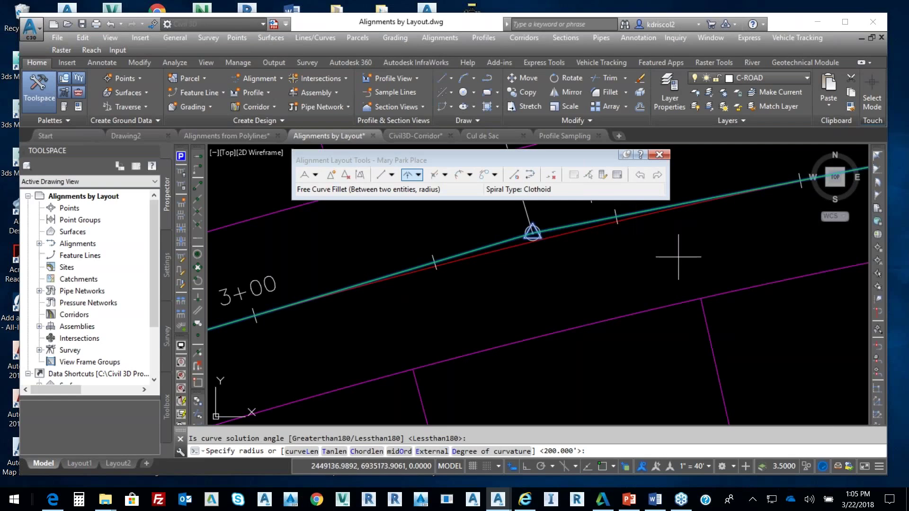
key(Return)
key(Return)
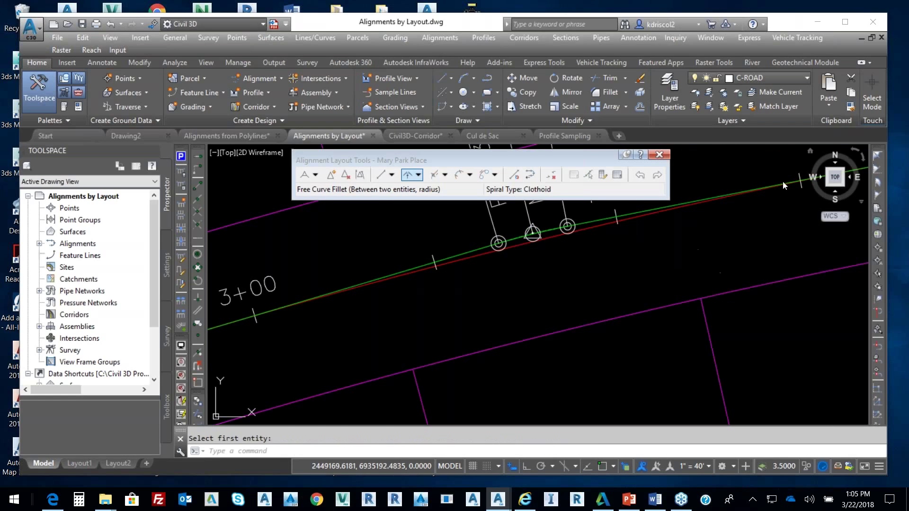
scroll(567, 220, up, 2)
scroll(567, 220, up, 6)
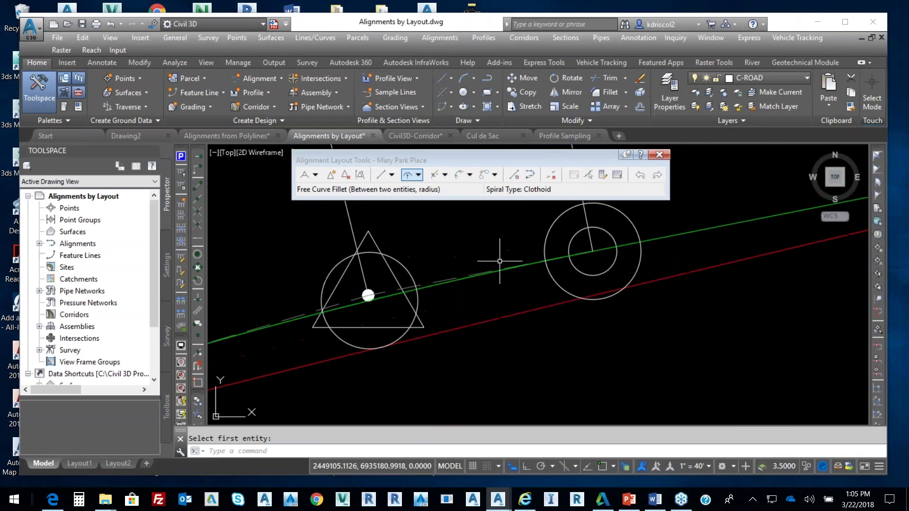
Drag the Mary Park Place PI grip onto the road.
key(Escape)
click(427, 285)
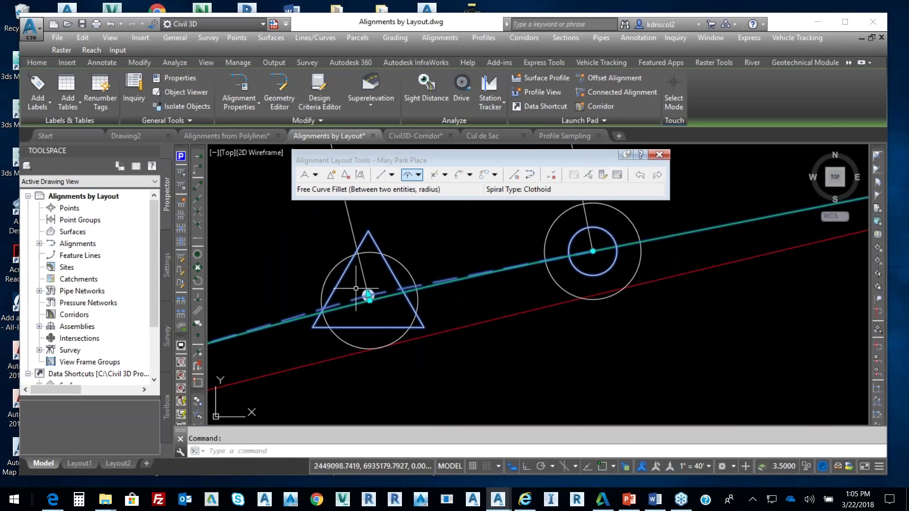
click(369, 297)
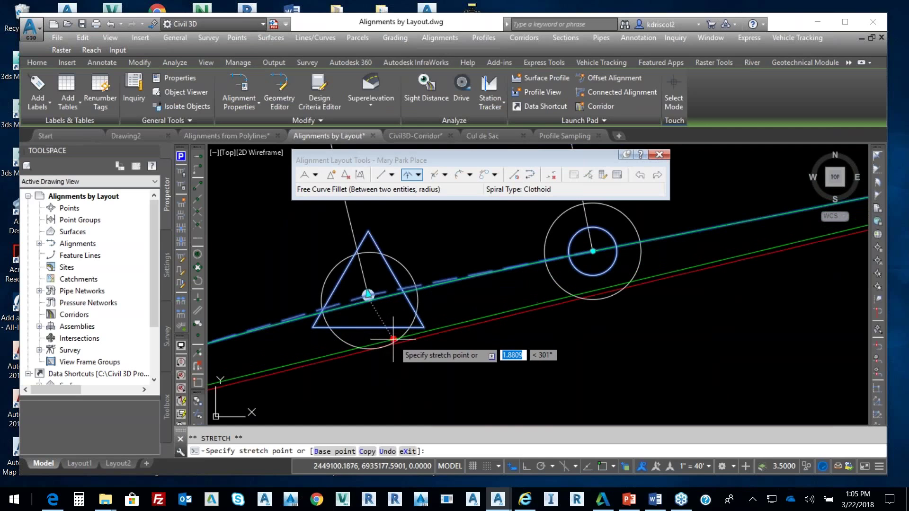
scroll(532, 247, up, 3)
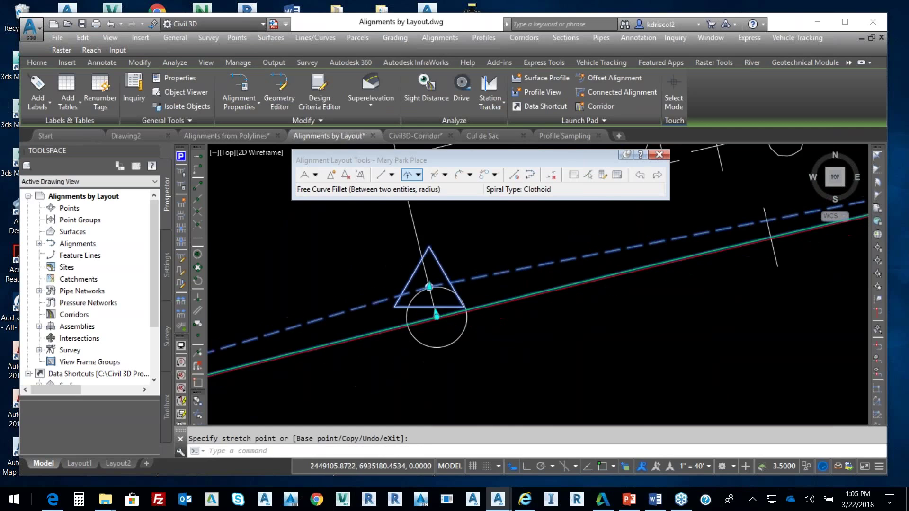
click(532, 258)
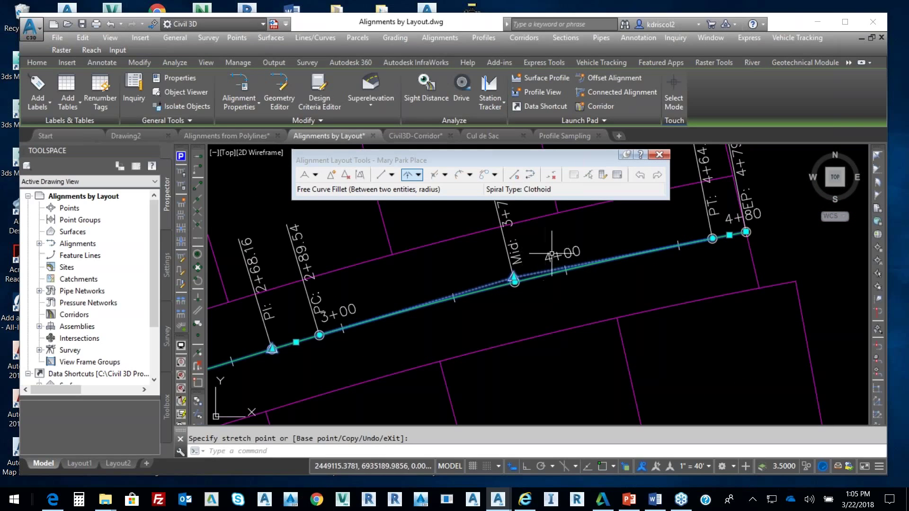
key(Escape)
key(Escape)
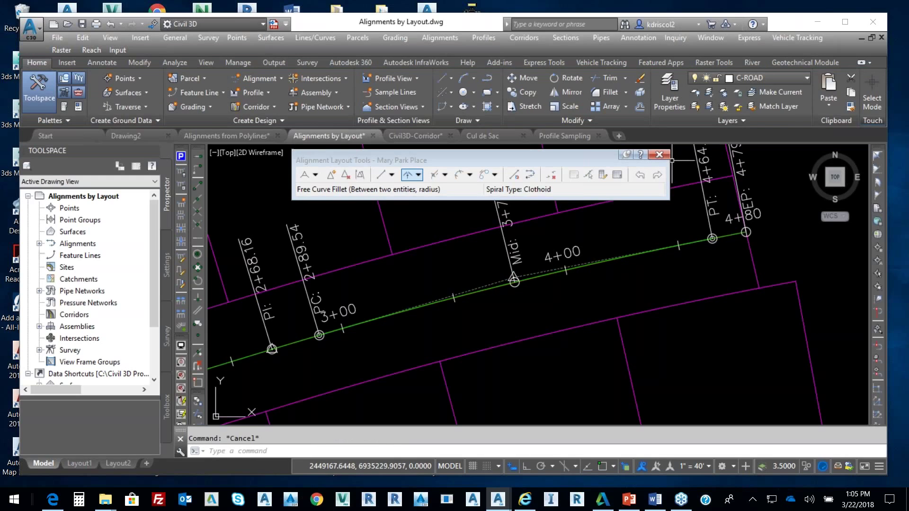
Pick the Mary Park Place curve in Layout Parameters, change its radius to 1850', then close the panel.
click(602, 175)
click(588, 175)
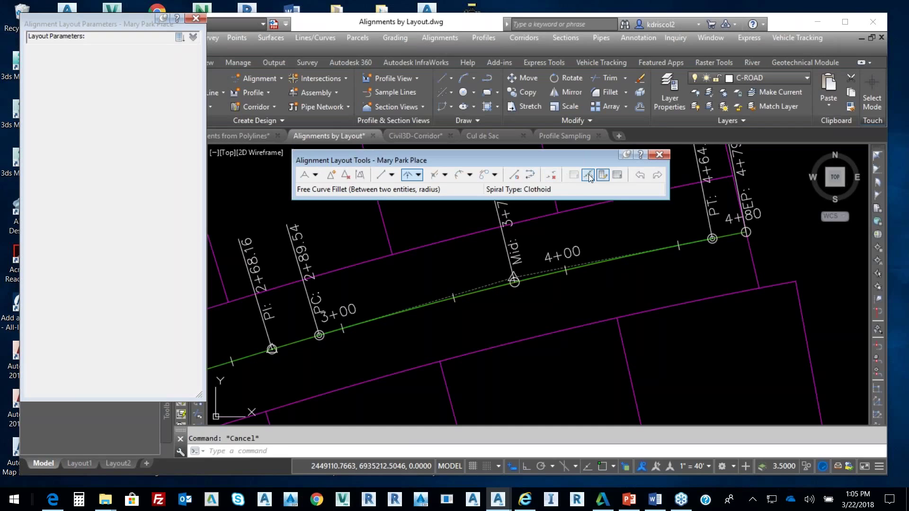
click(544, 284)
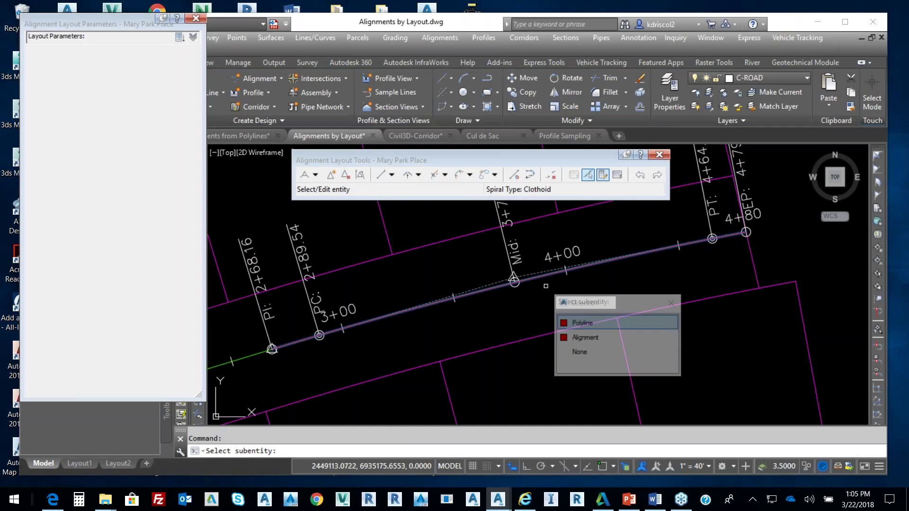
click(588, 337)
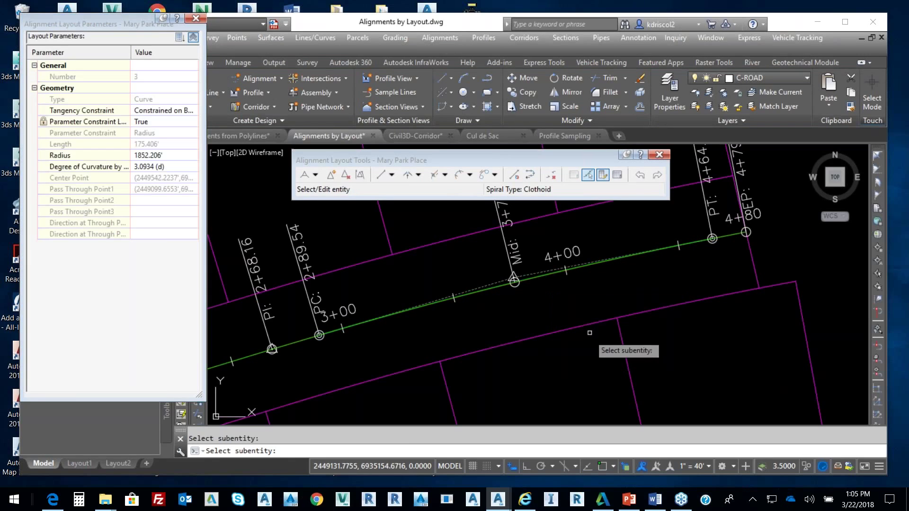
click(165, 155)
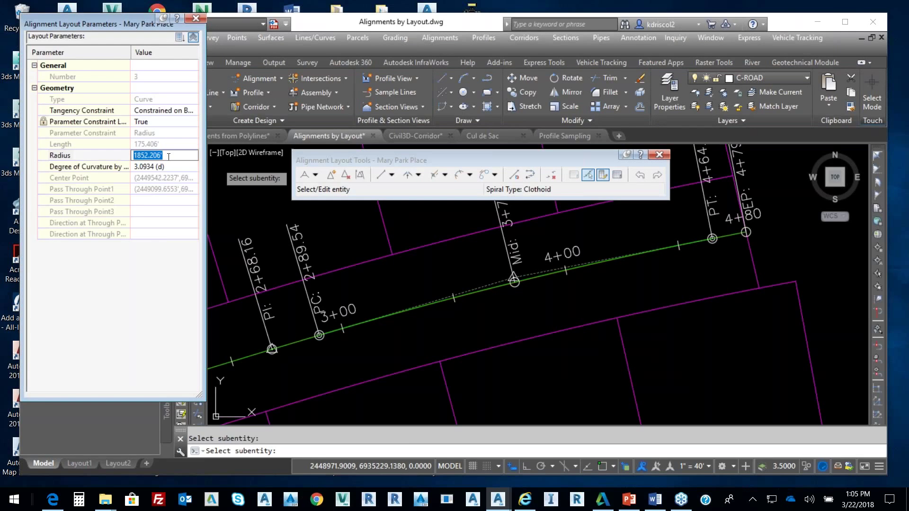
text(1850)
key(Return)
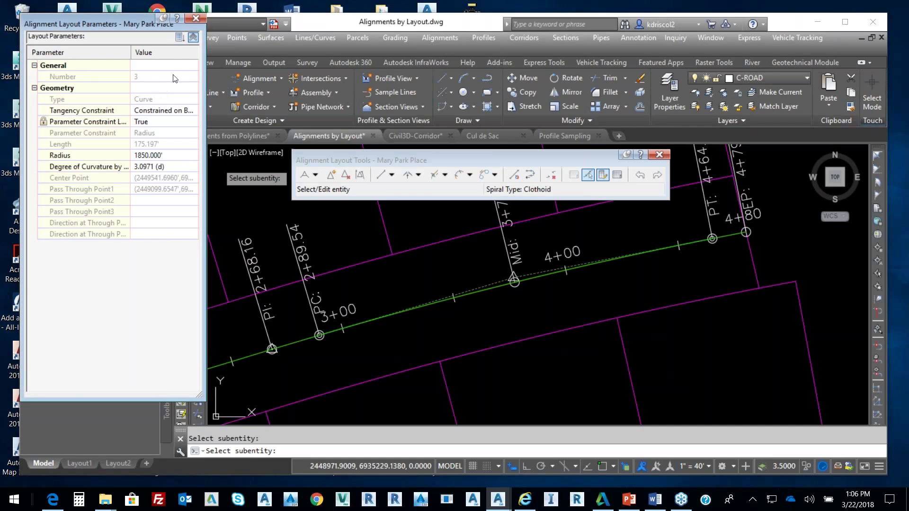
click(196, 20)
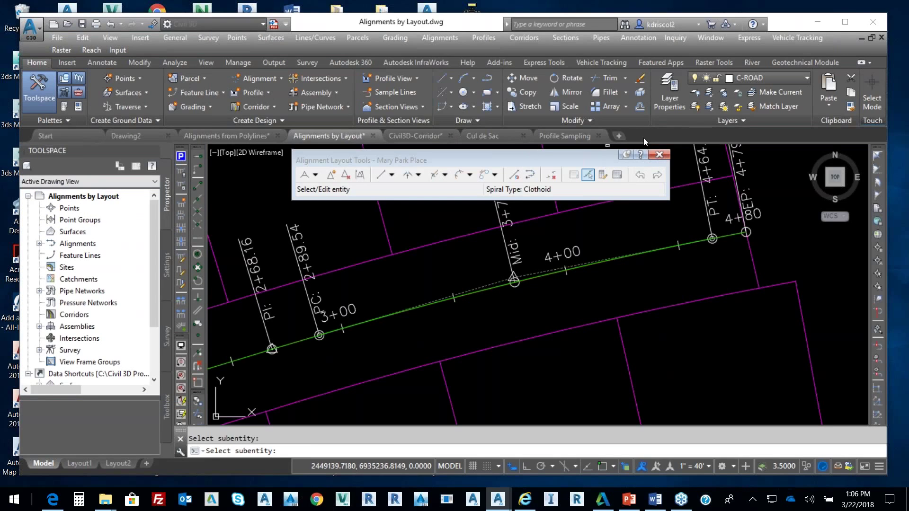
Close the Mary Park Place layout tools and zoom out over the three-alignment subdivision.
click(659, 155)
scroll(495, 229, down, 6)
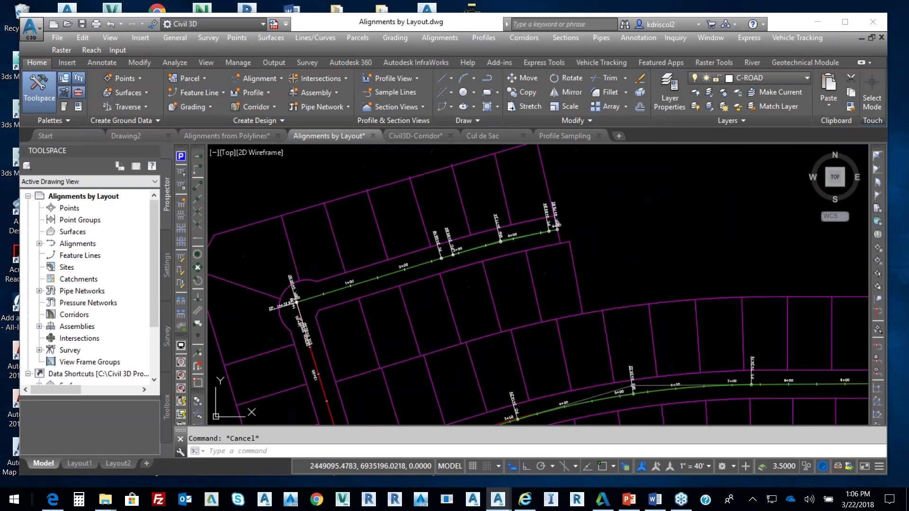
middle_drag(499, 231, 511, 221)
mouse_move(511, 221)
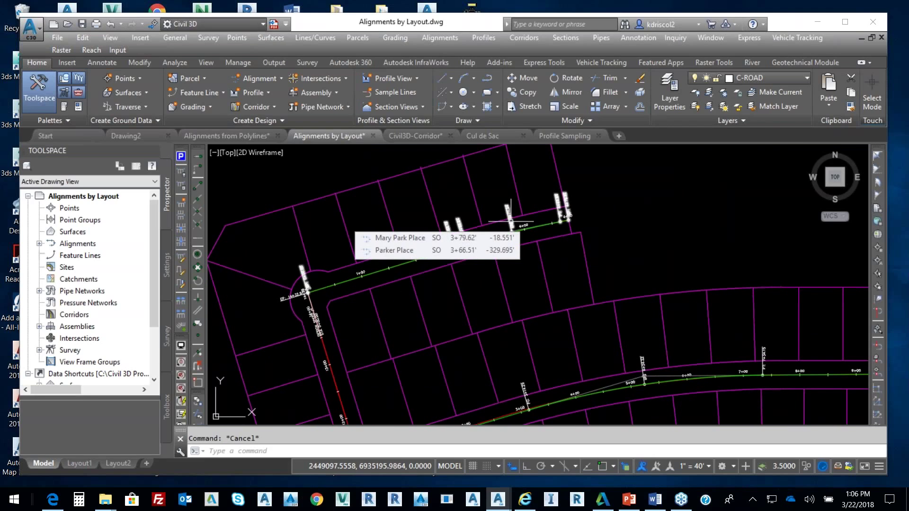